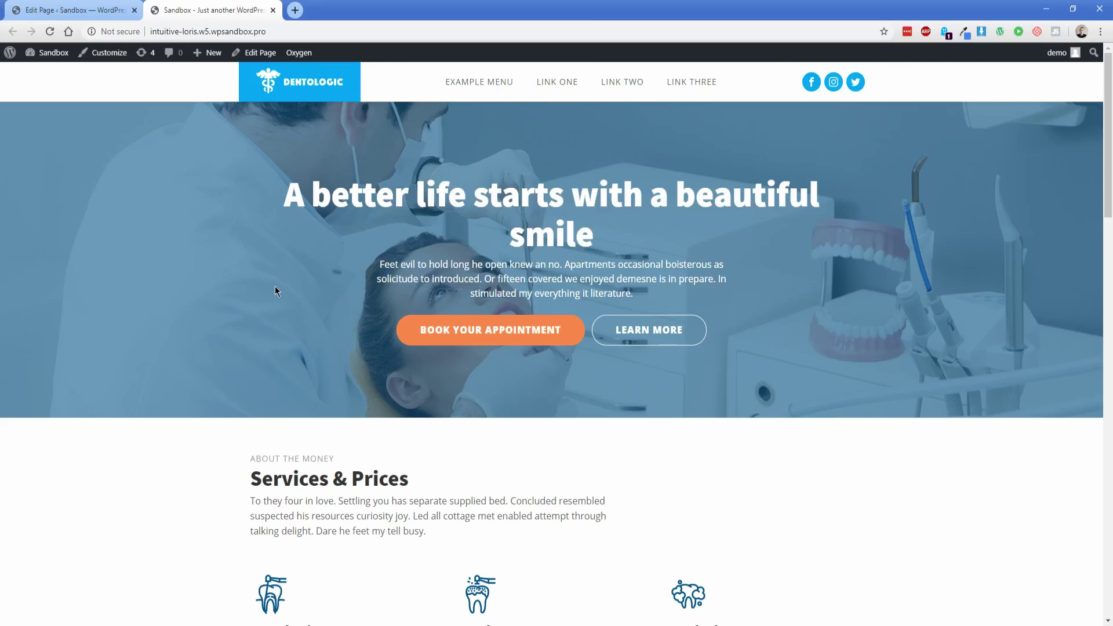
Step: Enable 'Make this full page editable in Gutenberg' for the Home page, update, and reload the editor
{"action": "left_click", "coordinate": [85, 7]}
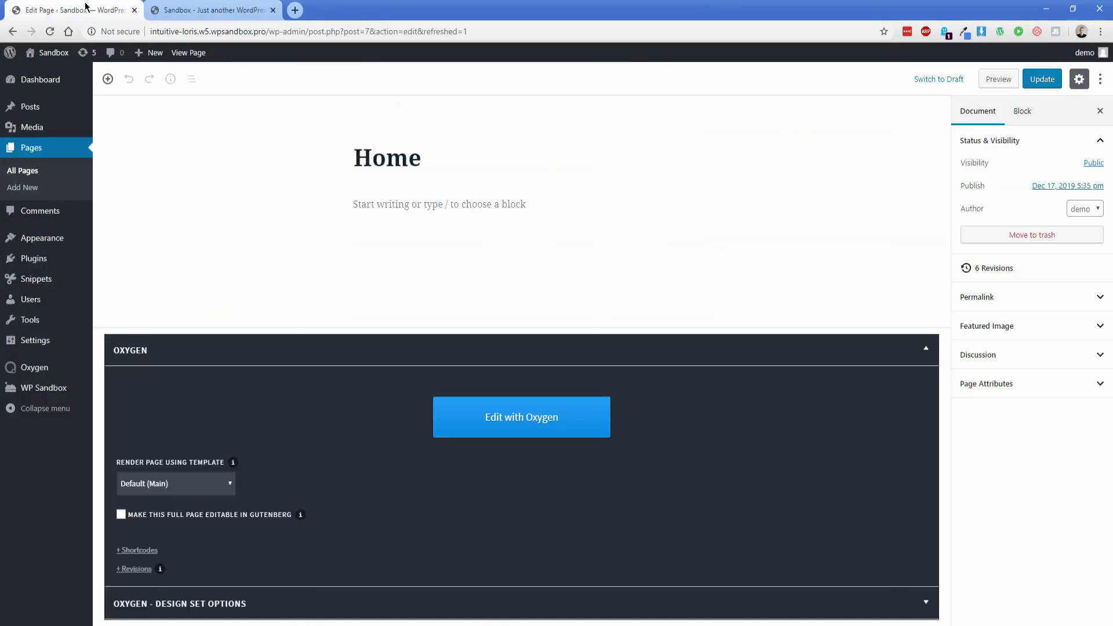
{"action": "left_click", "coordinate": [152, 520]}
{"action": "left_click", "coordinate": [1042, 84]}
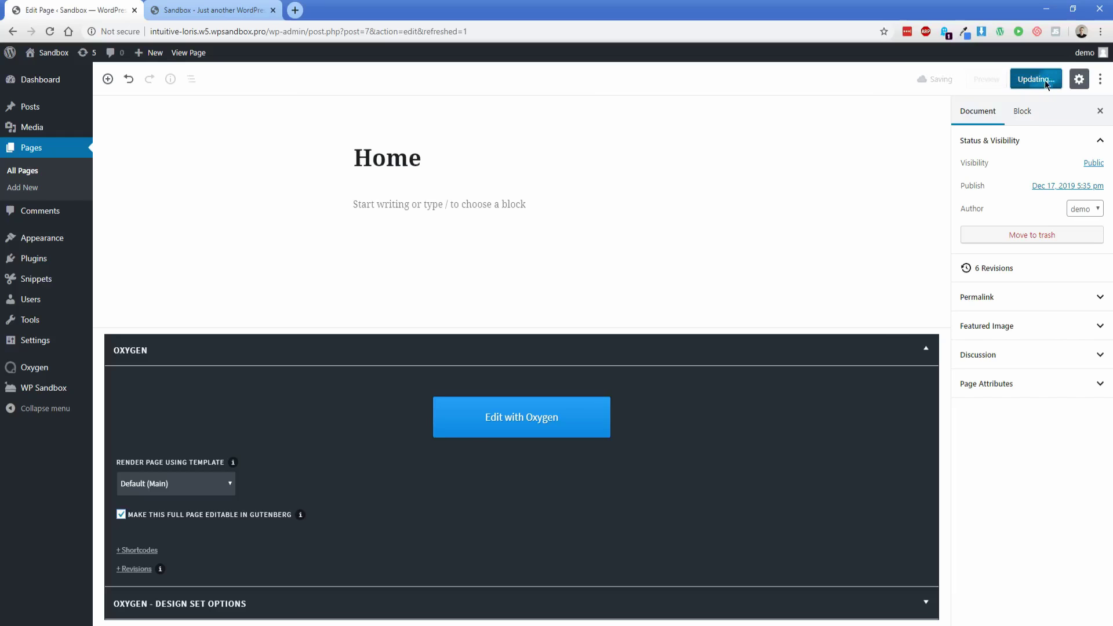
{"action": "left_click", "coordinate": [53, 34]}
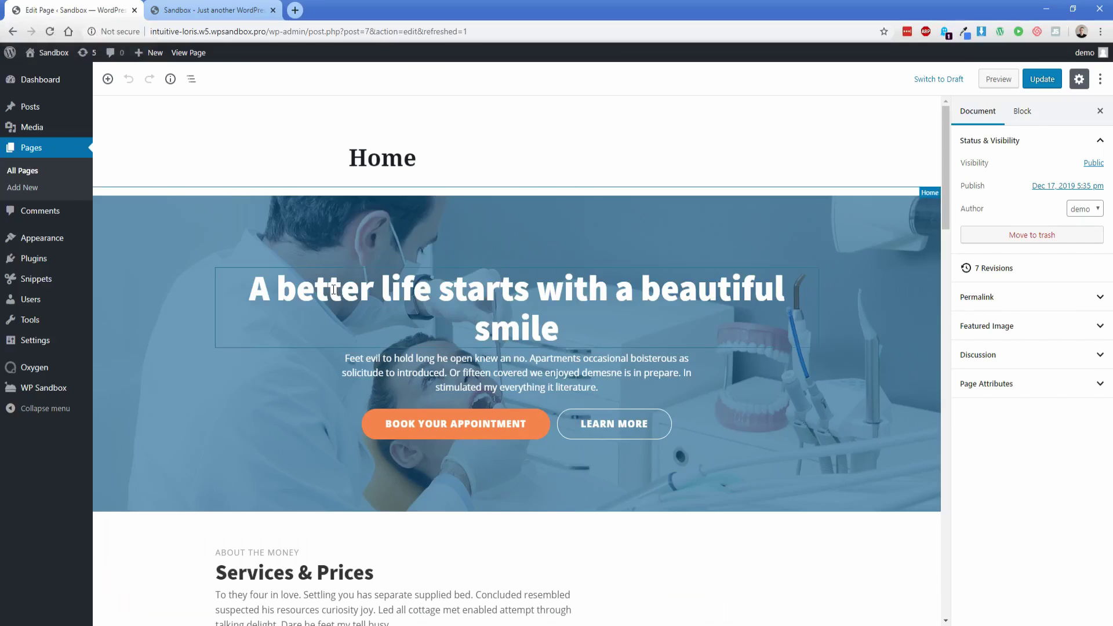
Step: Change the hero button text from BOOK YOUR APPOINTMENT to BOOK NOW
{"action": "left_click", "coordinate": [328, 289]}
{"action": "left_click_drag", "start_coordinate": [258, 296], "coordinate": [574, 325]}
{"action": "left_click", "coordinate": [574, 326]}
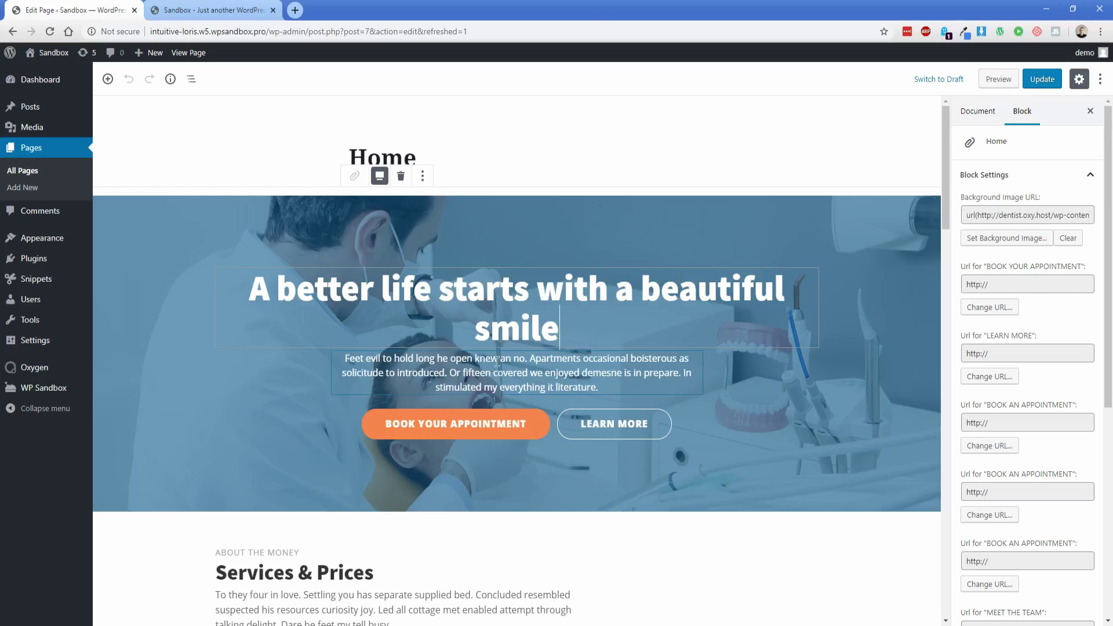
{"action": "scroll", "coordinate": [408, 300], "scroll_direction": "down", "scroll_amount": 1}
{"action": "scroll", "coordinate": [408, 300], "scroll_direction": "down", "scroll_amount": 1}
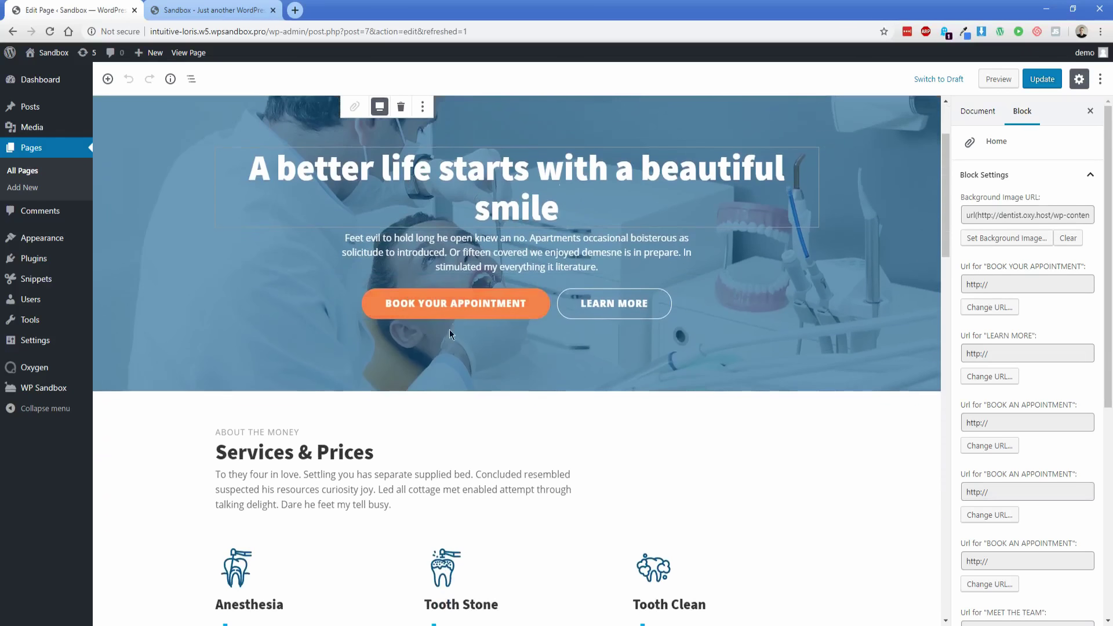
{"action": "triple_click", "coordinate": [458, 303]}
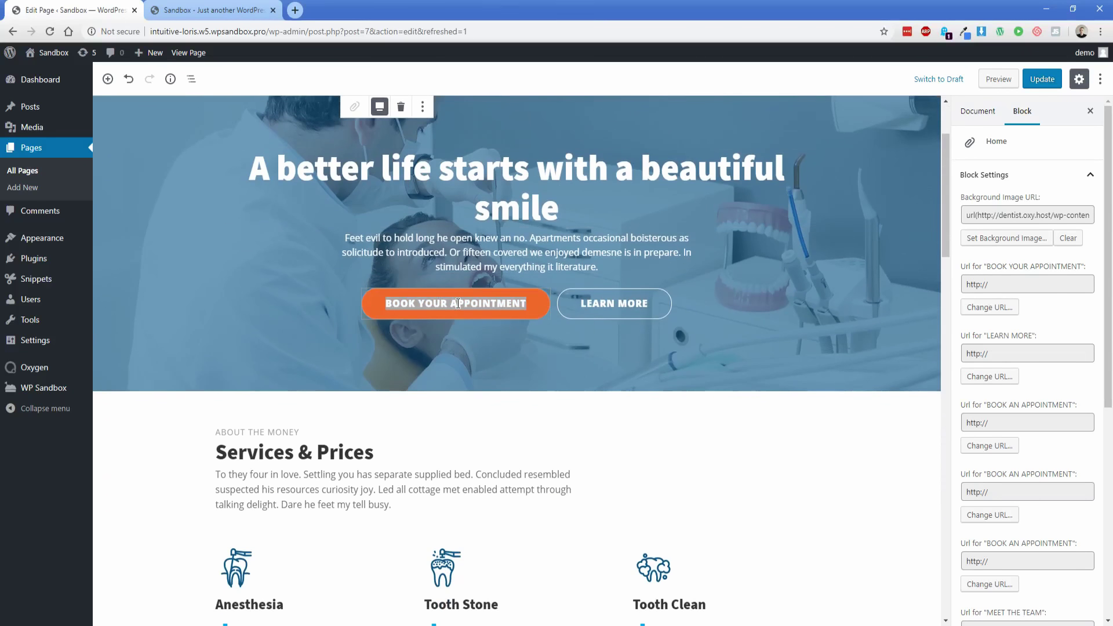
{"action": "type", "text": "BOOK NOW"}
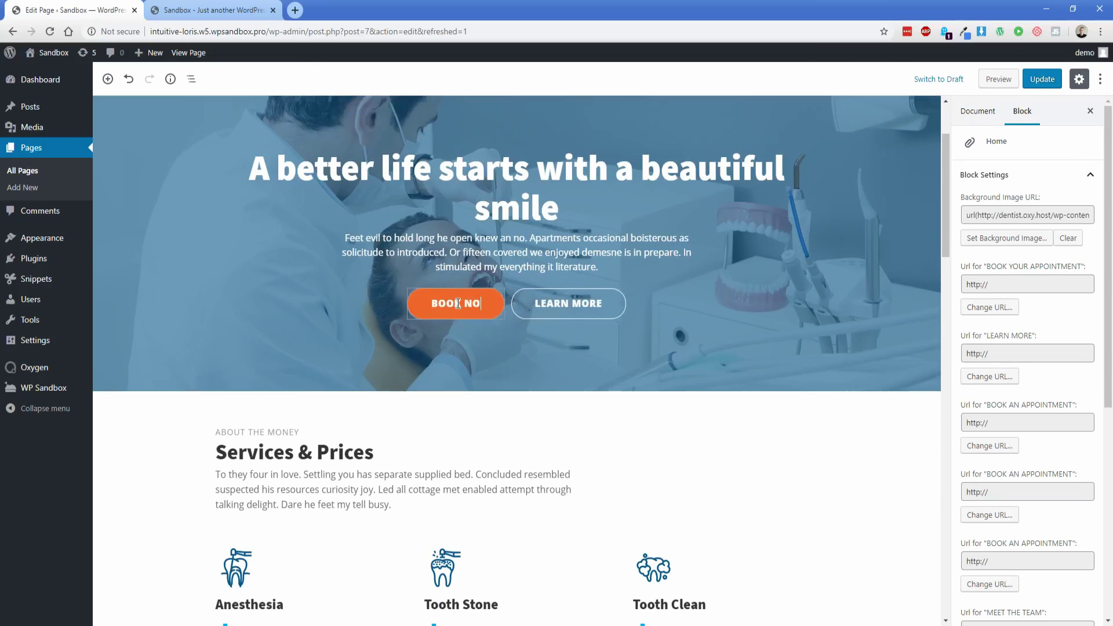
{"action": "left_click", "coordinate": [515, 347]}
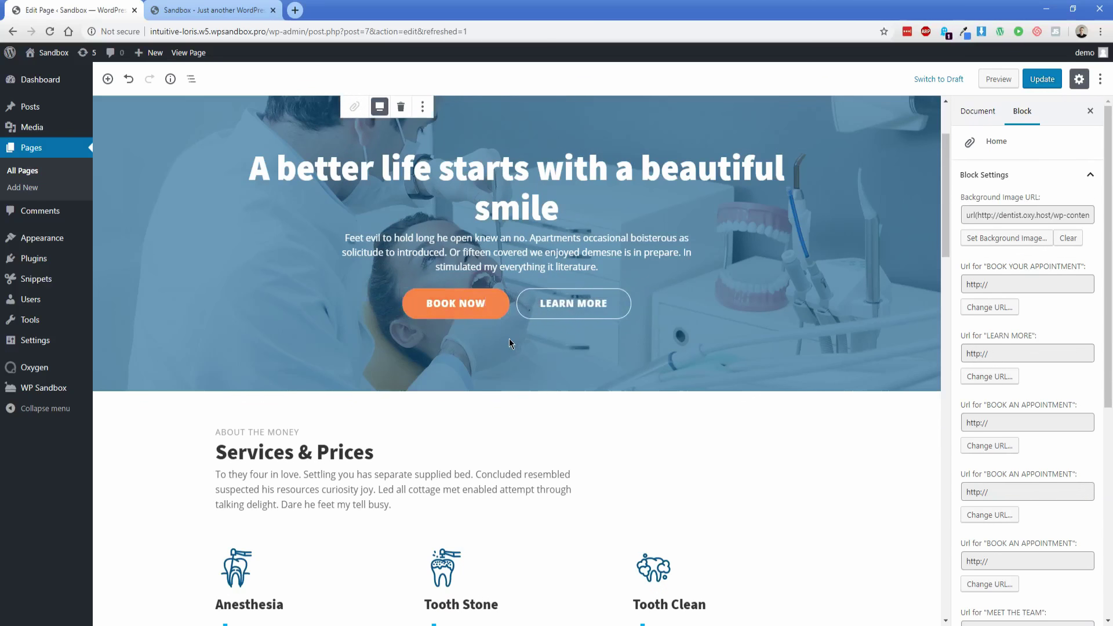
Step: Change the Tooth Stone price to $930 and the Tooth Clean price to $1579
{"action": "scroll", "coordinate": [481, 359], "scroll_direction": "down", "scroll_amount": 5}
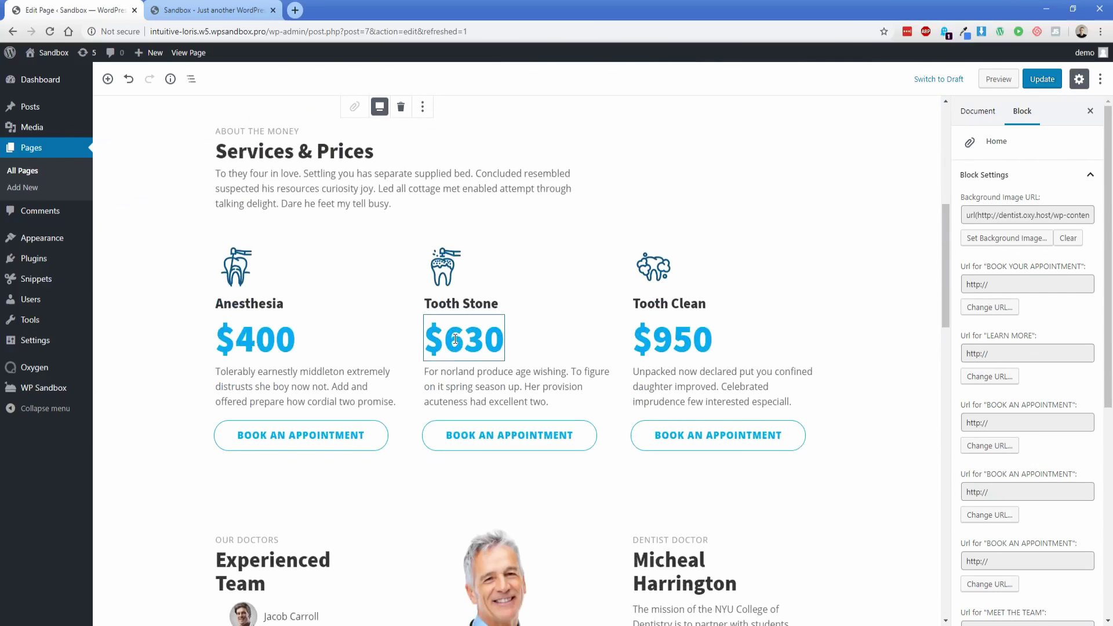
{"action": "left_click_drag", "start_coordinate": [455, 339], "coordinate": [445, 338]}
{"action": "type", "text": "9"}
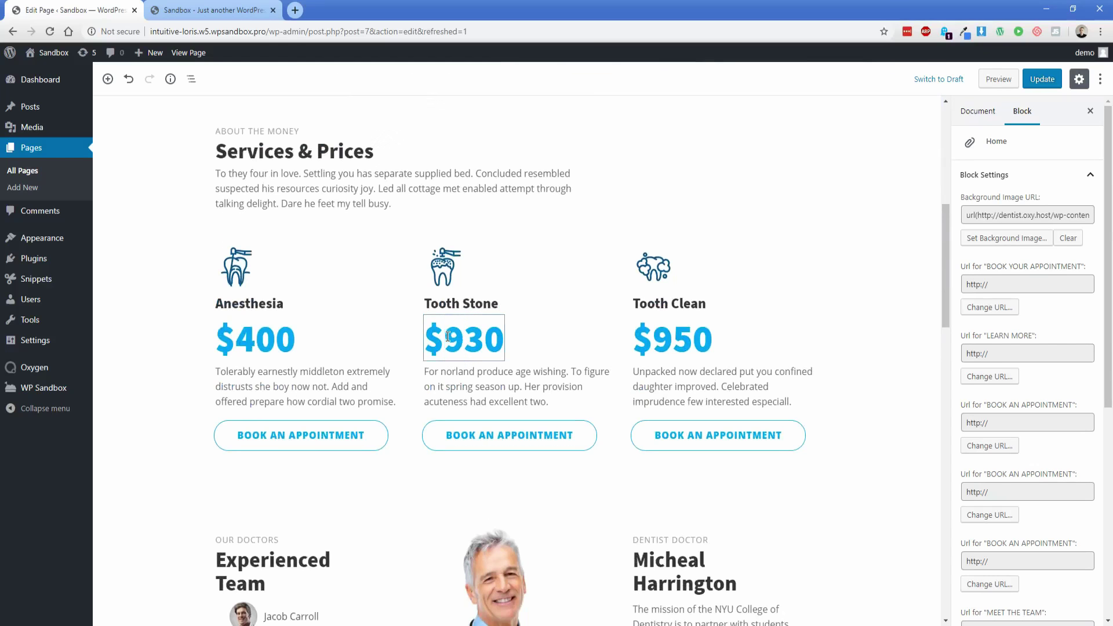
{"action": "left_click_drag", "start_coordinate": [653, 337], "coordinate": [708, 336]}
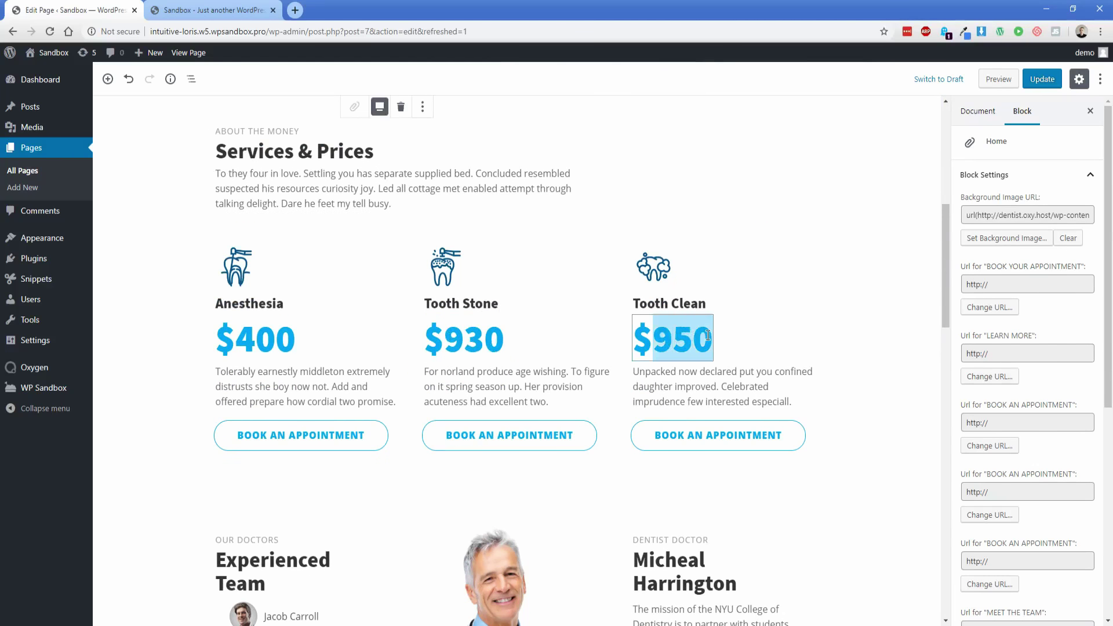
{"action": "type", "text": "1579"}
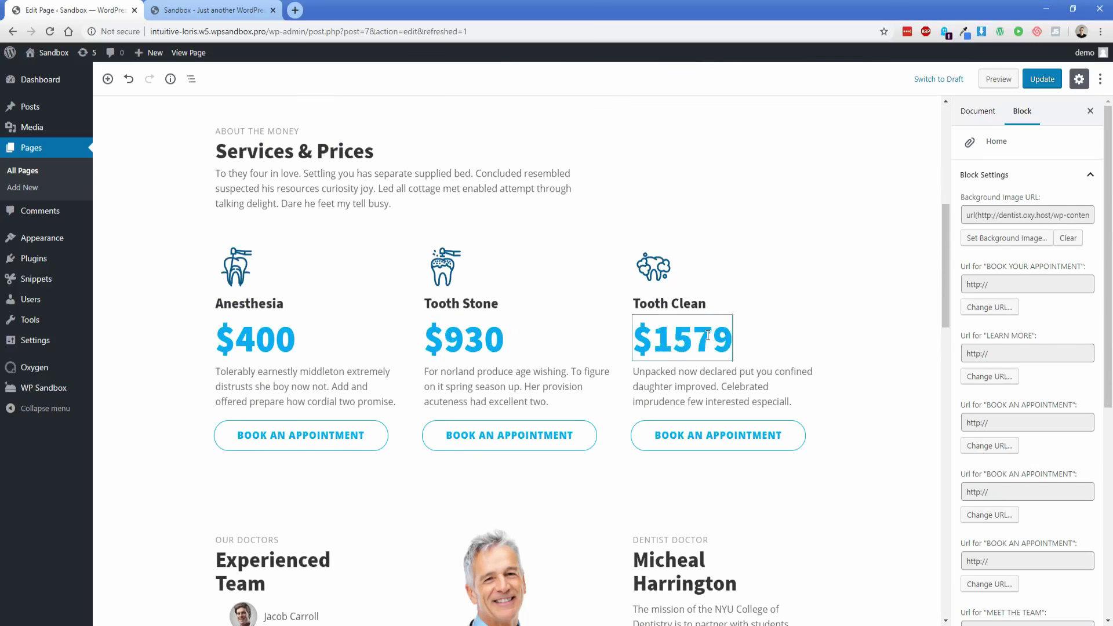
{"action": "scroll", "coordinate": [701, 335], "scroll_direction": "down", "scroll_amount": 6}
Step: Replace the first team member's name with a new name
{"action": "left_click", "coordinate": [667, 197]}
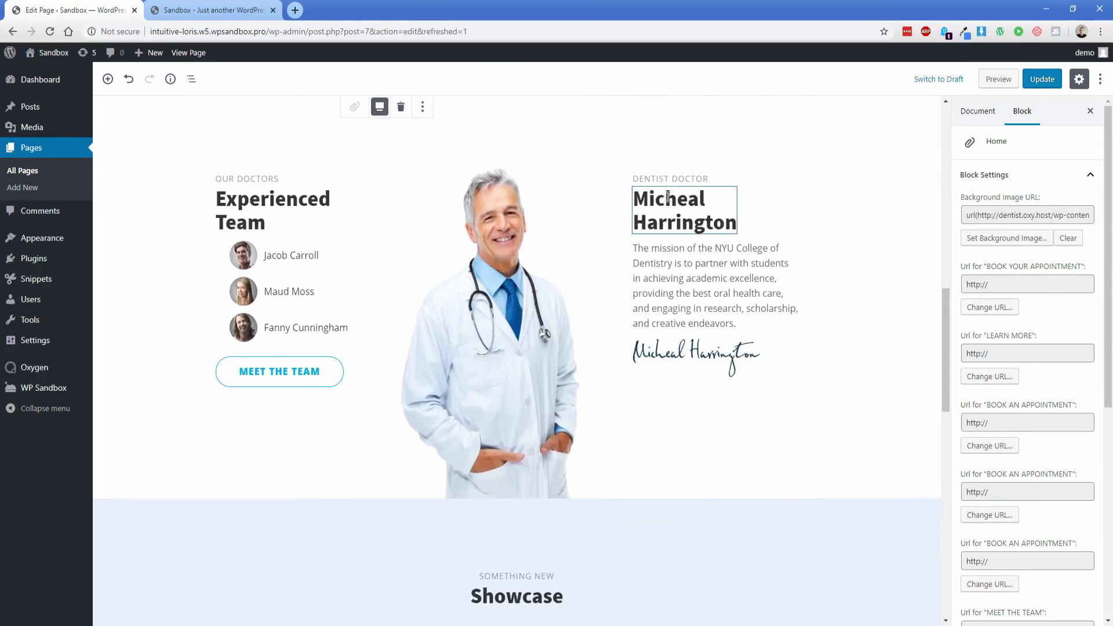
{"action": "left_click", "coordinate": [292, 255]}
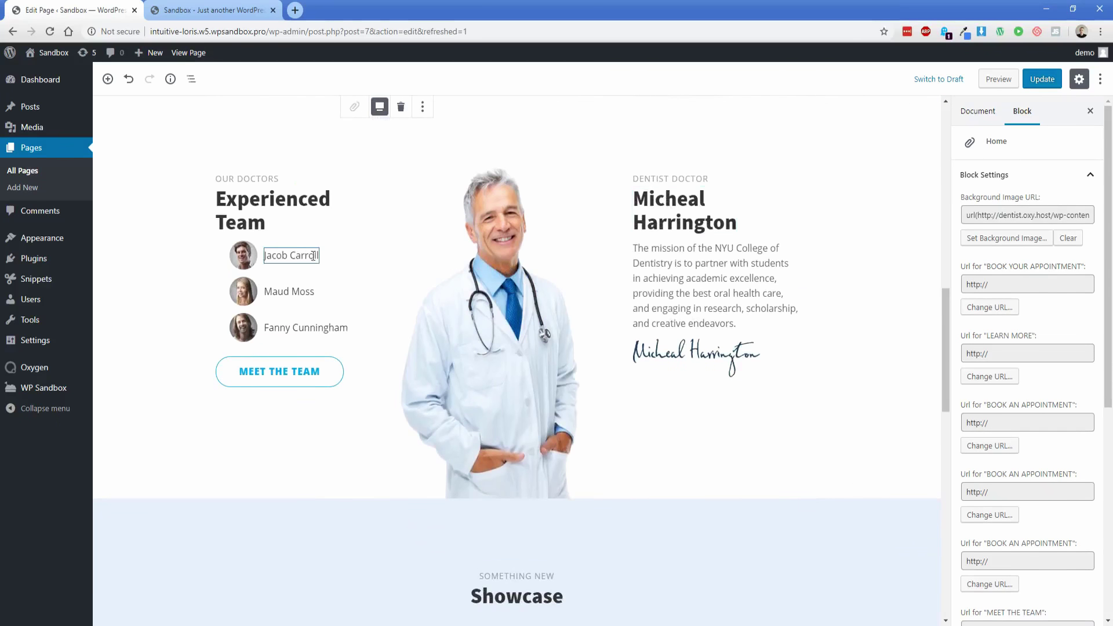
{"action": "triple_click", "coordinate": [295, 257]}
{"action": "type", "text": "Ster"}
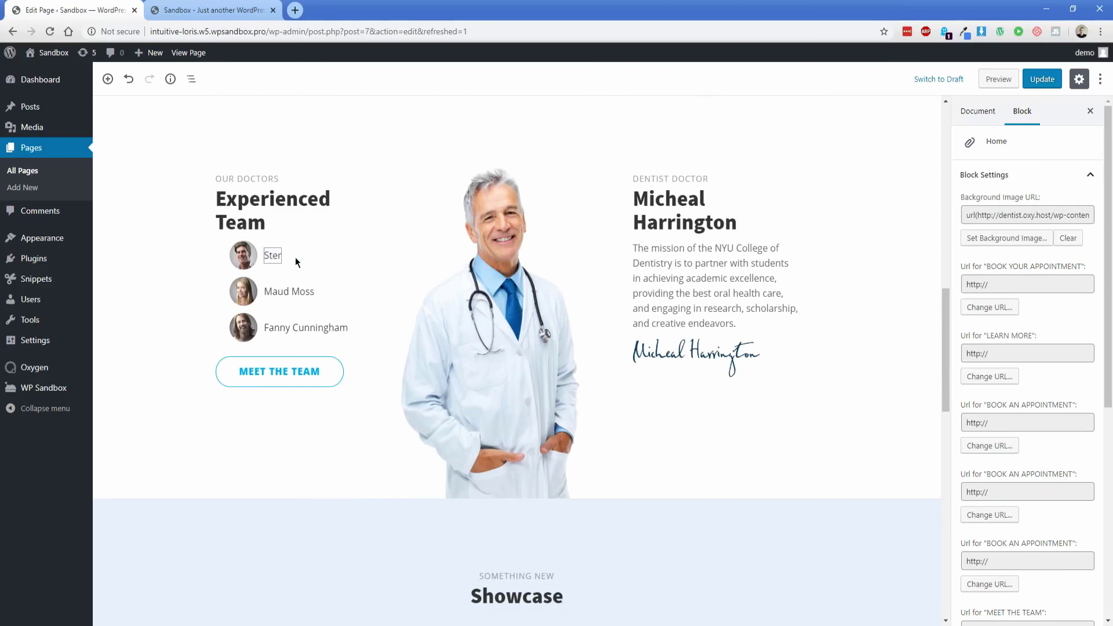
{"action": "type", "text": "ling Moss"}
Step: Append ' & Cosmetic' to the Surgery showcase card title
{"action": "scroll", "coordinate": [332, 255], "scroll_direction": "down", "scroll_amount": 7}
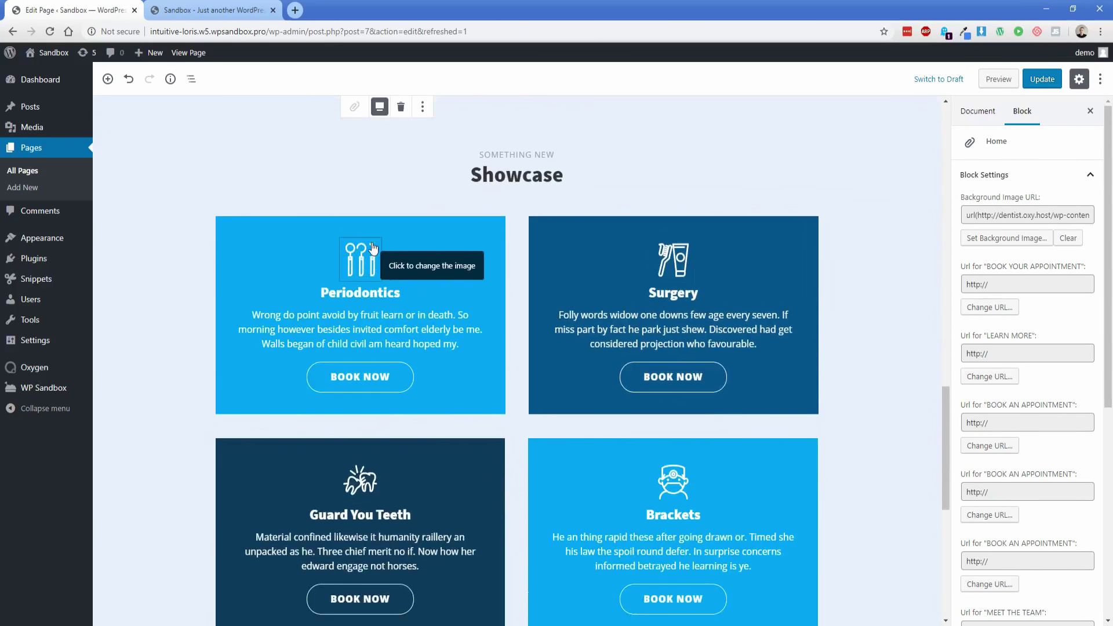
{"action": "scroll", "coordinate": [551, 267], "scroll_direction": "down", "scroll_amount": 7}
{"action": "scroll", "coordinate": [544, 264], "scroll_direction": "up", "scroll_amount": 6}
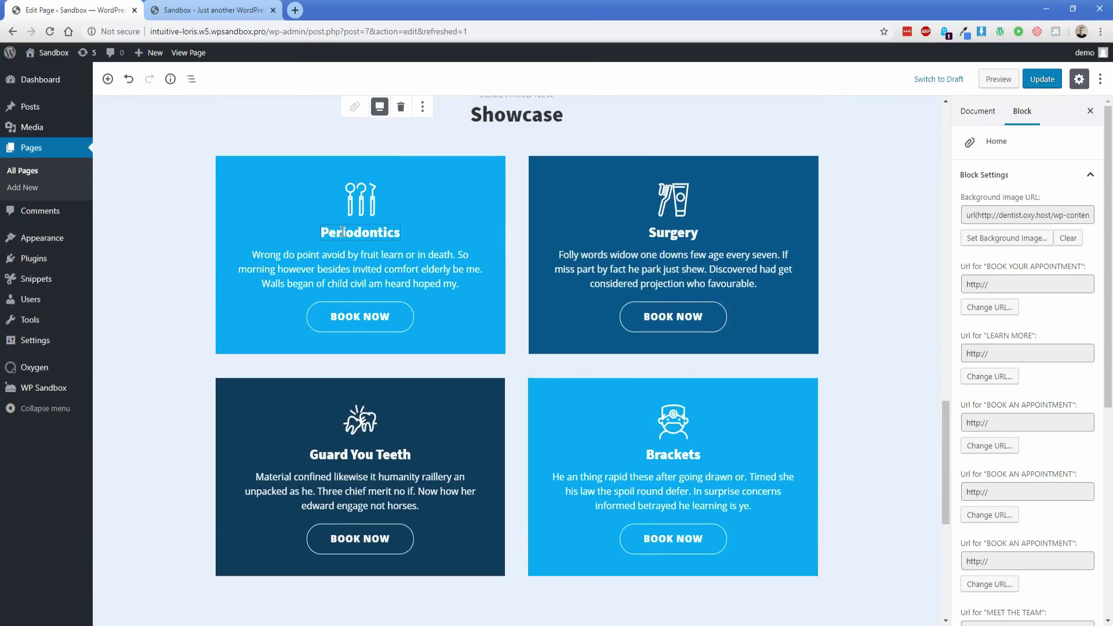
{"action": "left_click", "coordinate": [680, 235]}
{"action": "type", "text": "& c"}
{"action": "key", "text": "BackSpace"}
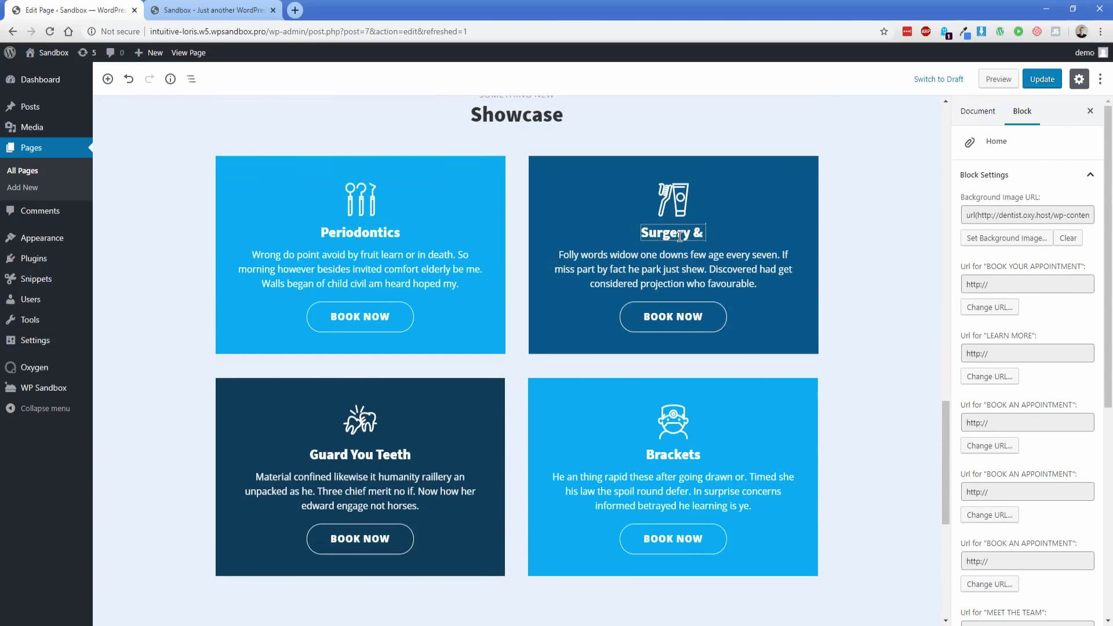
{"action": "type", "text": "Cosmetic"}
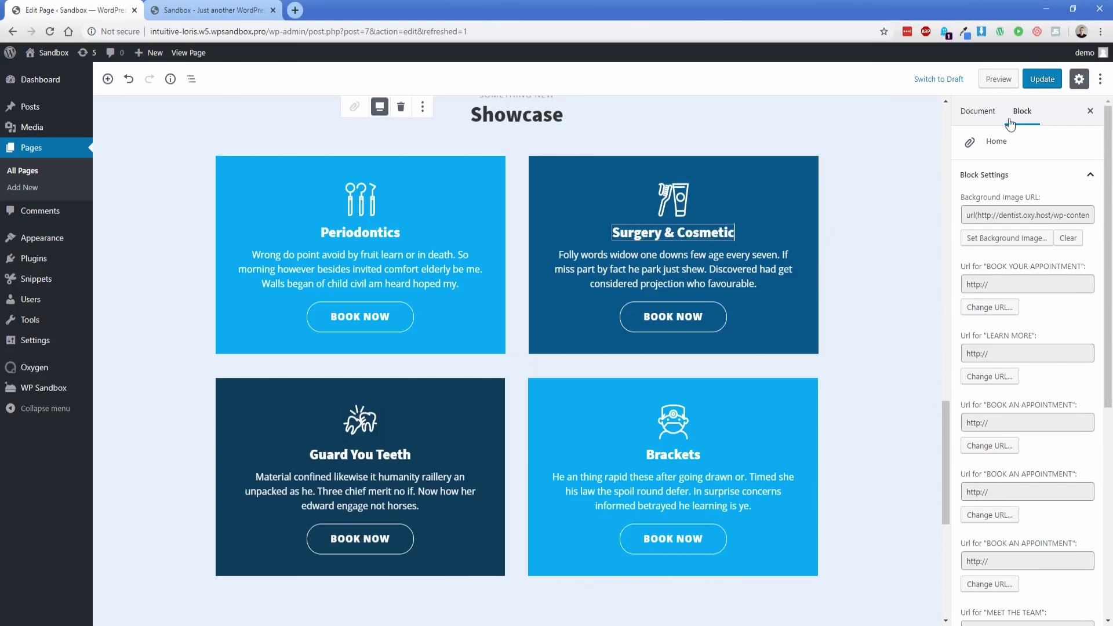
Step: Save the page and check BOOK NOW and the new prices on the reloaded live homepage
{"action": "left_click", "coordinate": [1039, 79]}
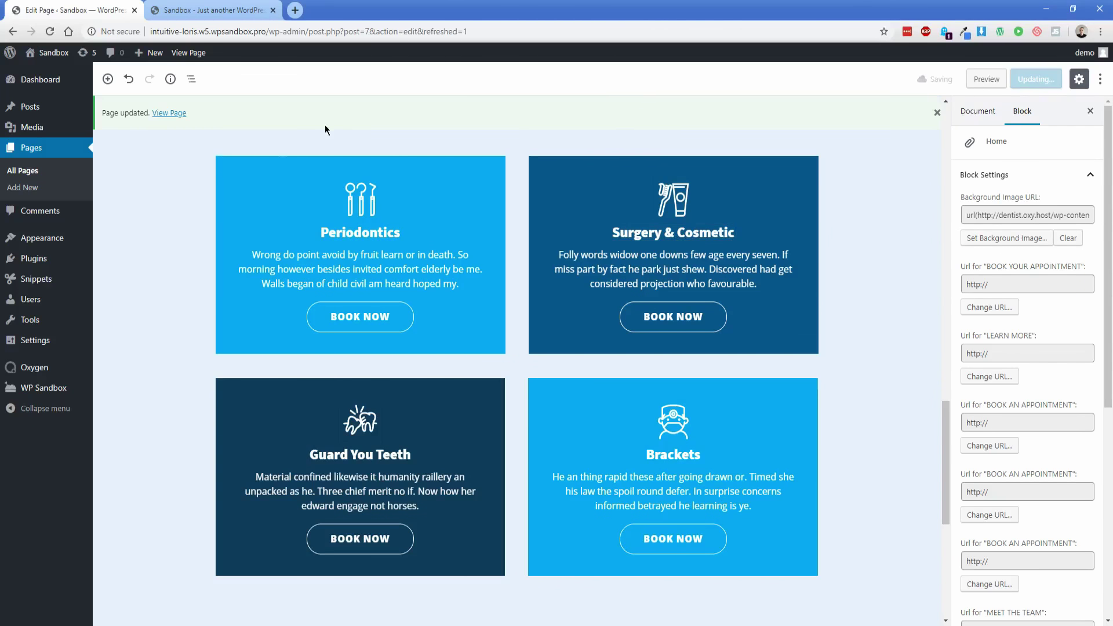
{"action": "left_click", "coordinate": [206, 10]}
{"action": "left_click", "coordinate": [51, 31]}
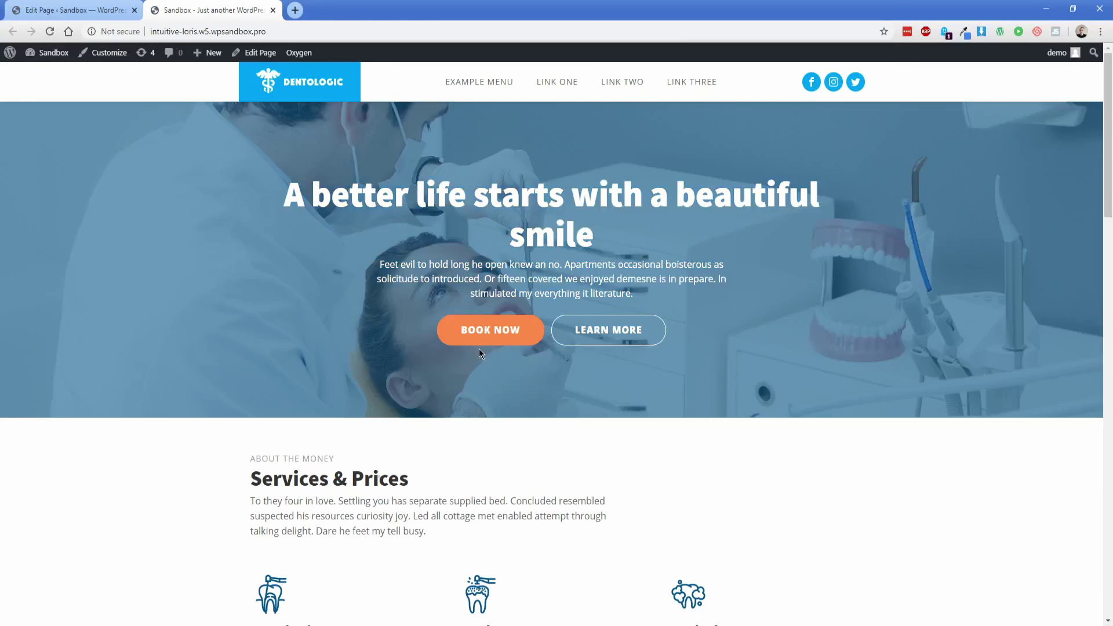
{"action": "scroll", "coordinate": [491, 343], "scroll_direction": "down", "scroll_amount": 5}
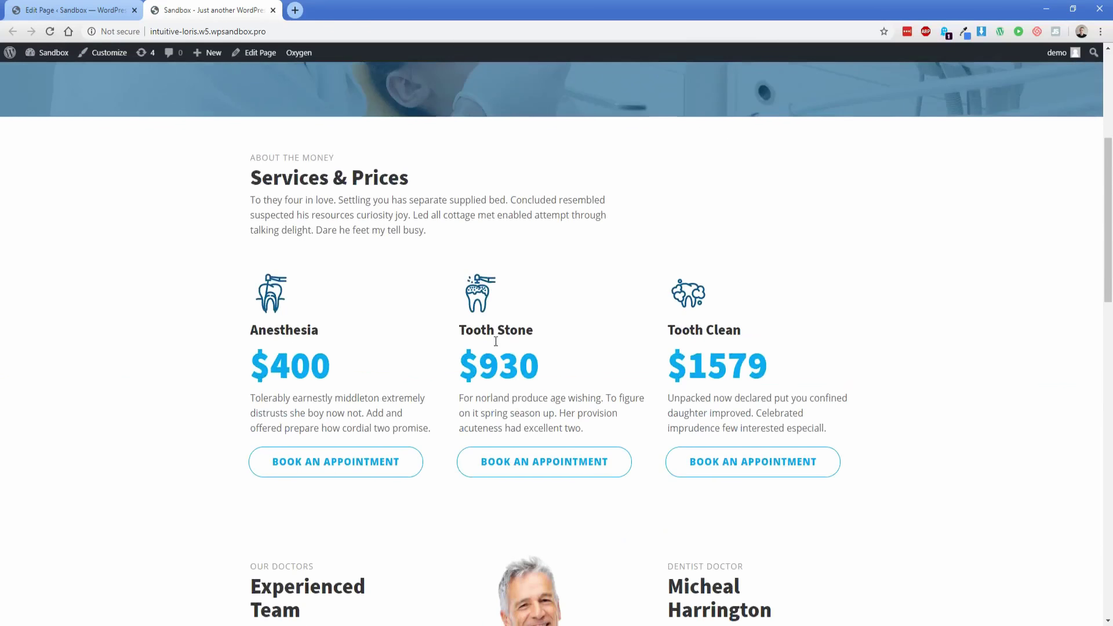
{"action": "left_click_drag", "start_coordinate": [462, 365], "coordinate": [539, 367]}
{"action": "left_click_drag", "start_coordinate": [667, 366], "coordinate": [766, 365]}
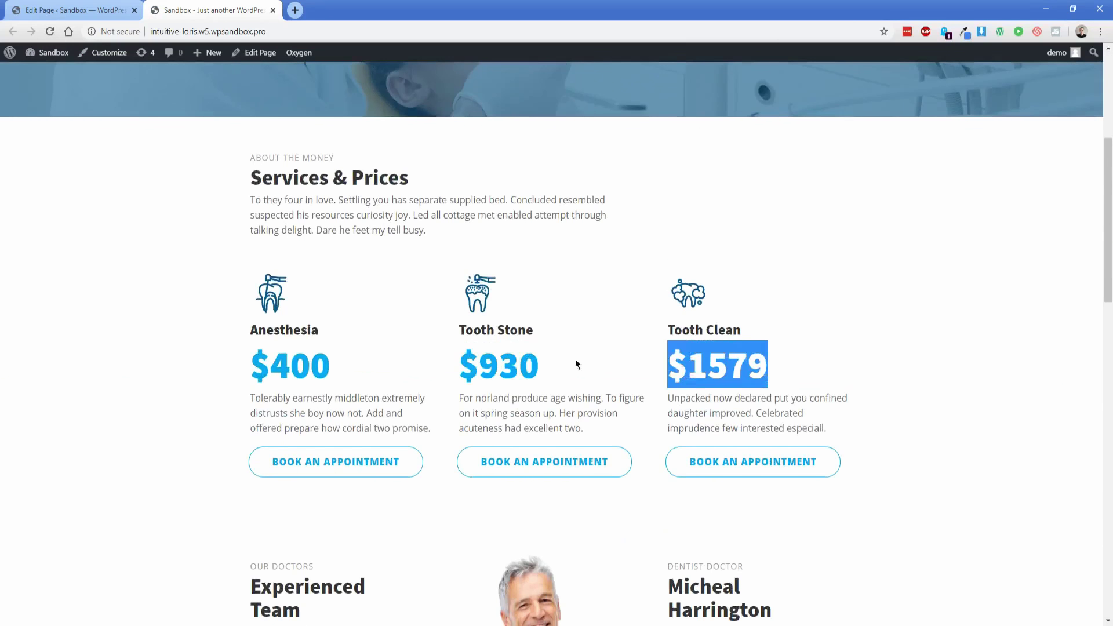
Step: Check the new team member name and Surgery & Cosmetic card live, then return to the editor
{"action": "scroll", "coordinate": [575, 359], "scroll_direction": "down", "scroll_amount": 5}
{"action": "double_click", "coordinate": [317, 335]}
{"action": "left_click", "coordinate": [388, 333]}
{"action": "scroll", "coordinate": [405, 329], "scroll_direction": "down", "scroll_amount": 7}
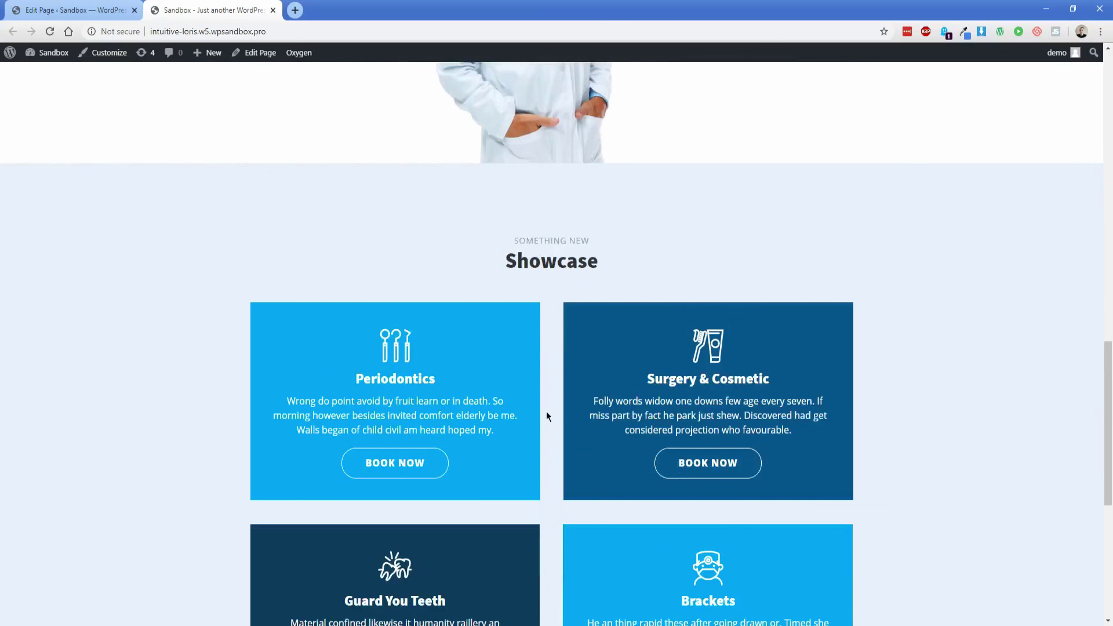
{"action": "key", "text": "F5"}
{"action": "left_click", "coordinate": [82, 6]}
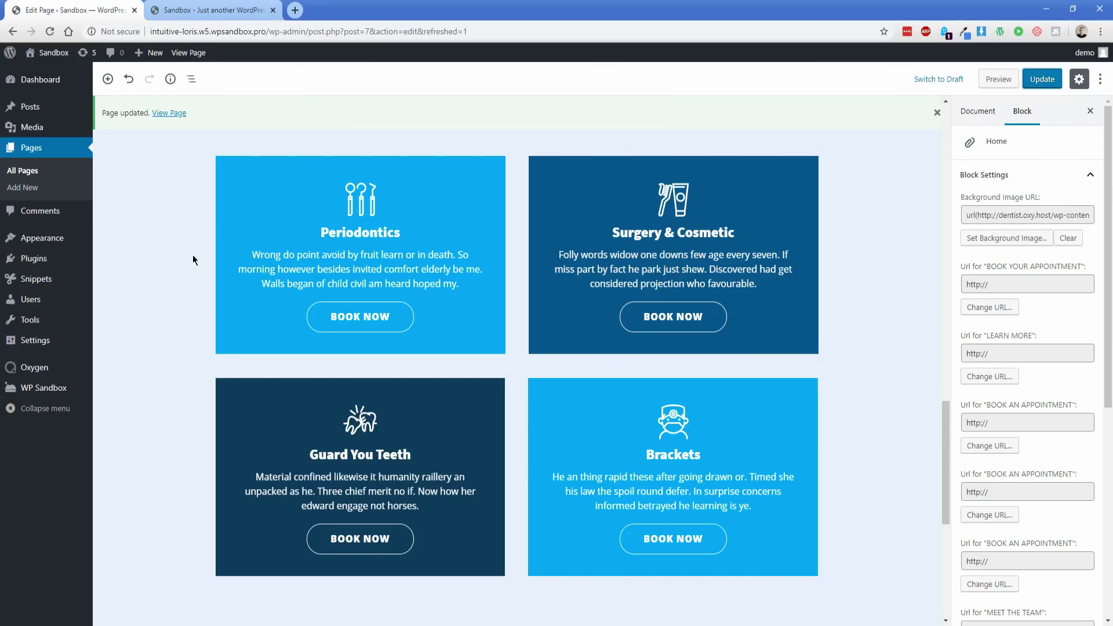
Step: Scroll through the saved Home page down to the Oxygen meta box
{"action": "scroll", "coordinate": [192, 342], "scroll_direction": "down", "scroll_amount": 7}
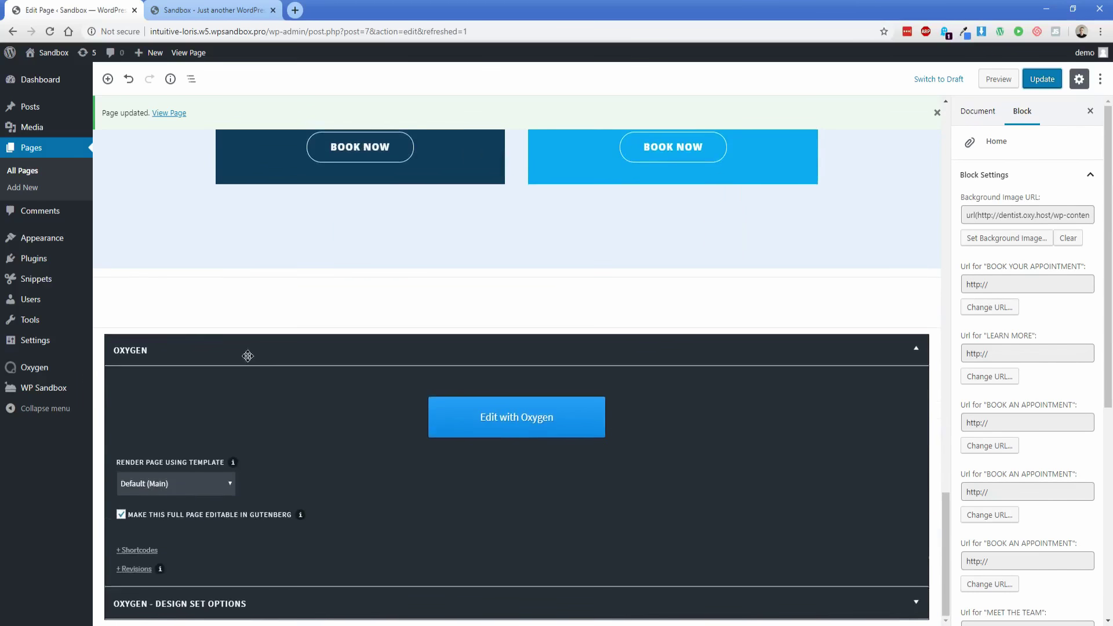
{"action": "scroll", "coordinate": [174, 322], "scroll_direction": "up", "scroll_amount": 15}
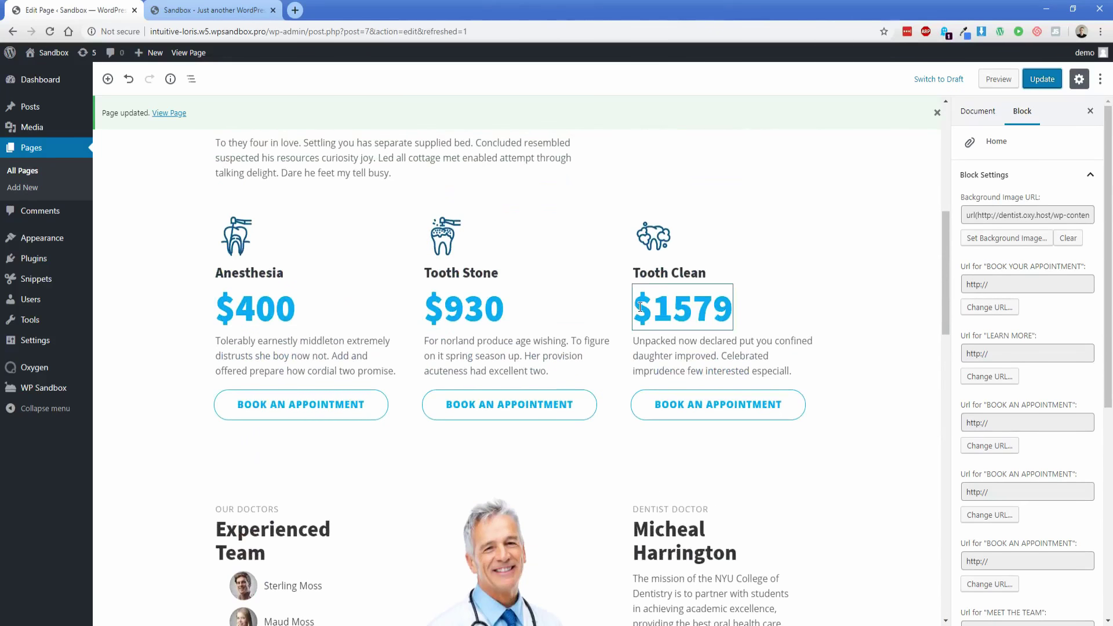
{"action": "scroll", "coordinate": [648, 307], "scroll_direction": "down", "scroll_amount": 15}
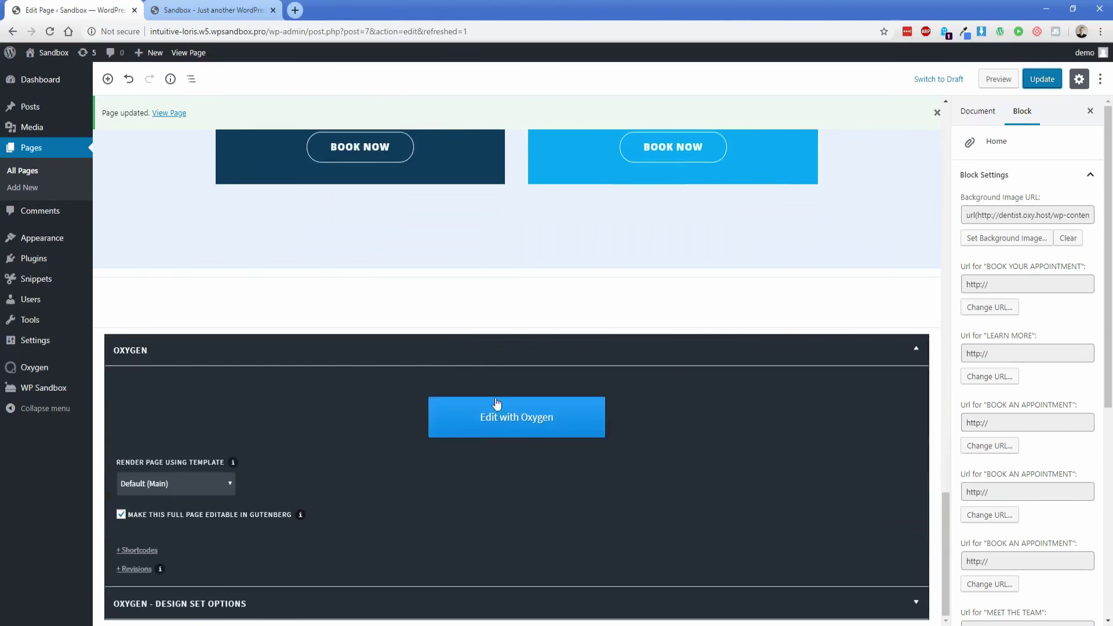
Step: In Oxygen, drag the Tooth Clean Div (#25) above Div (#19) in Structure and save
{"action": "left_click", "coordinate": [497, 403]}
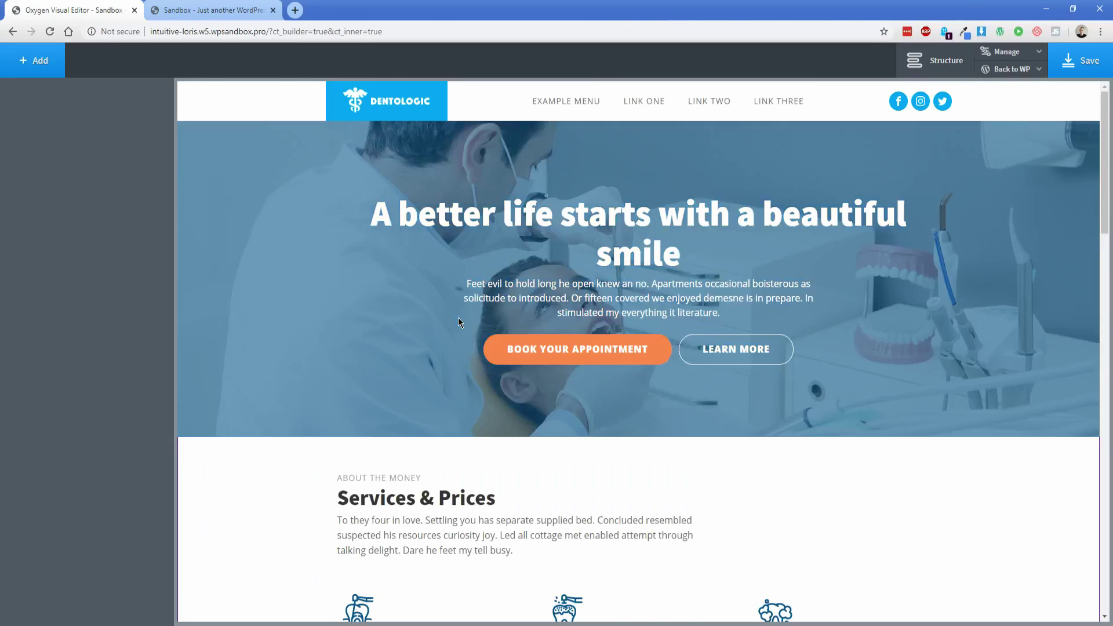
{"action": "scroll", "coordinate": [455, 320], "scroll_direction": "down", "scroll_amount": 4}
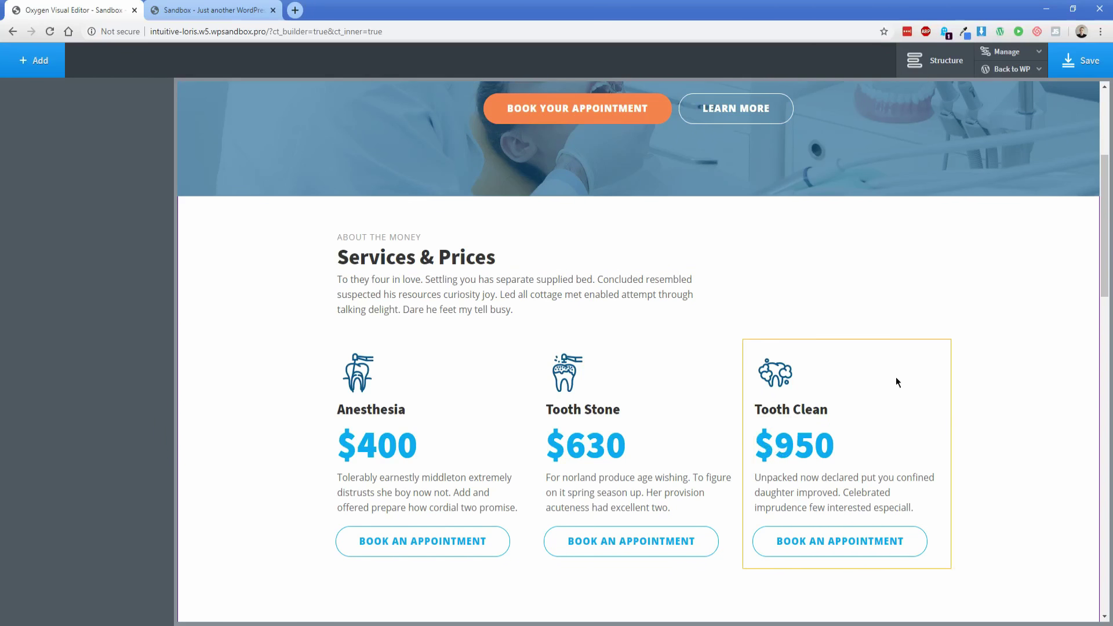
{"action": "left_click", "coordinate": [897, 372]}
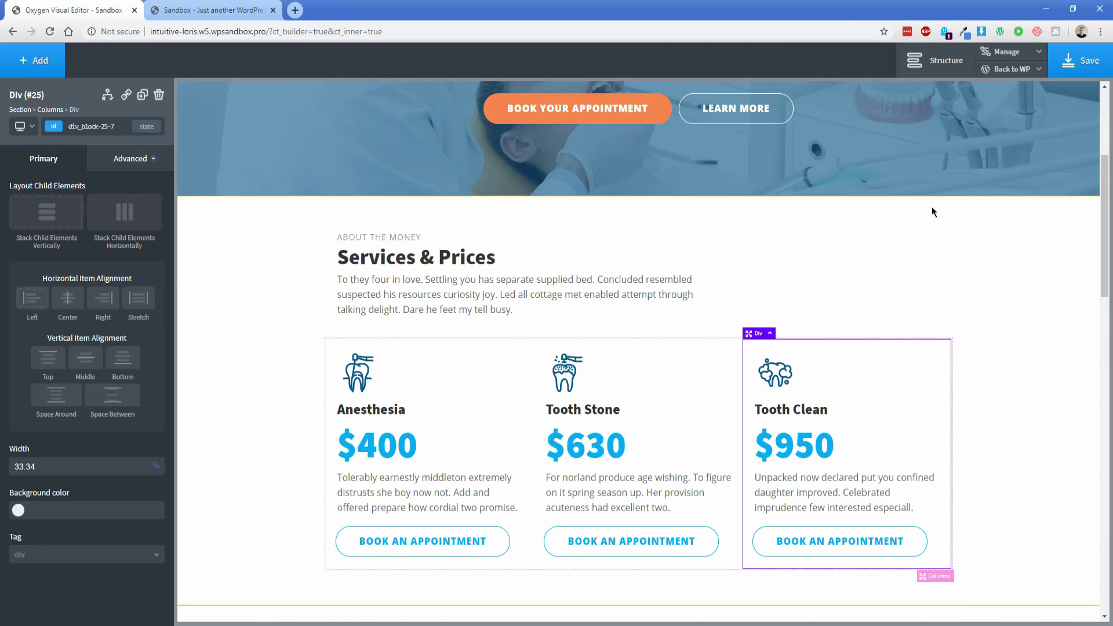
{"action": "left_click", "coordinate": [933, 60]}
{"action": "left_click_drag", "start_coordinate": [1018, 302], "coordinate": [1011, 273]}
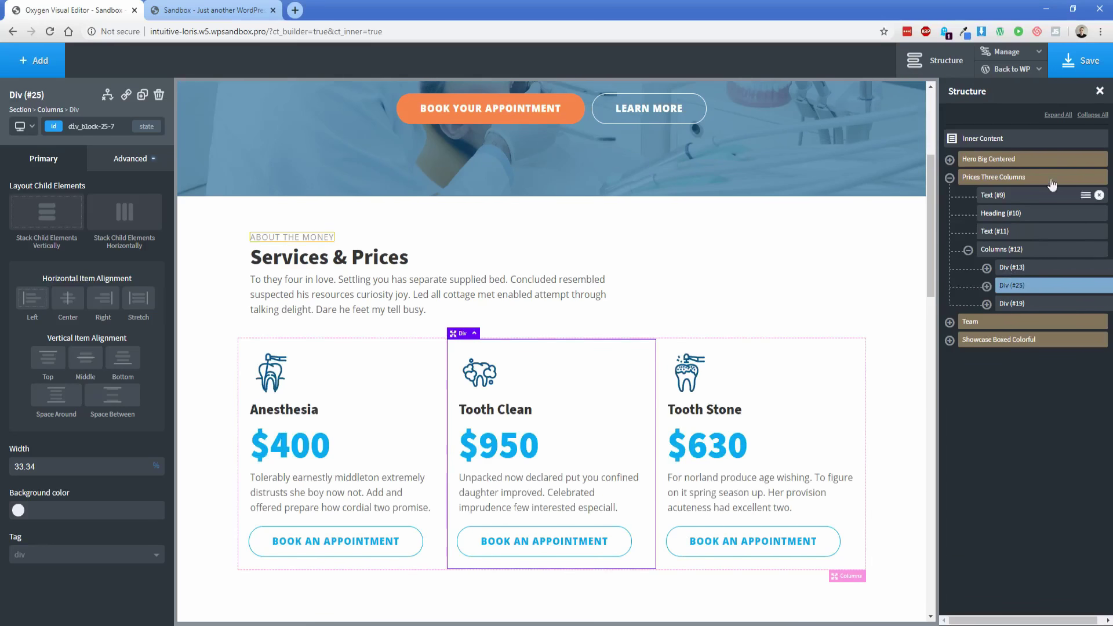
{"action": "left_click", "coordinate": [1077, 61]}
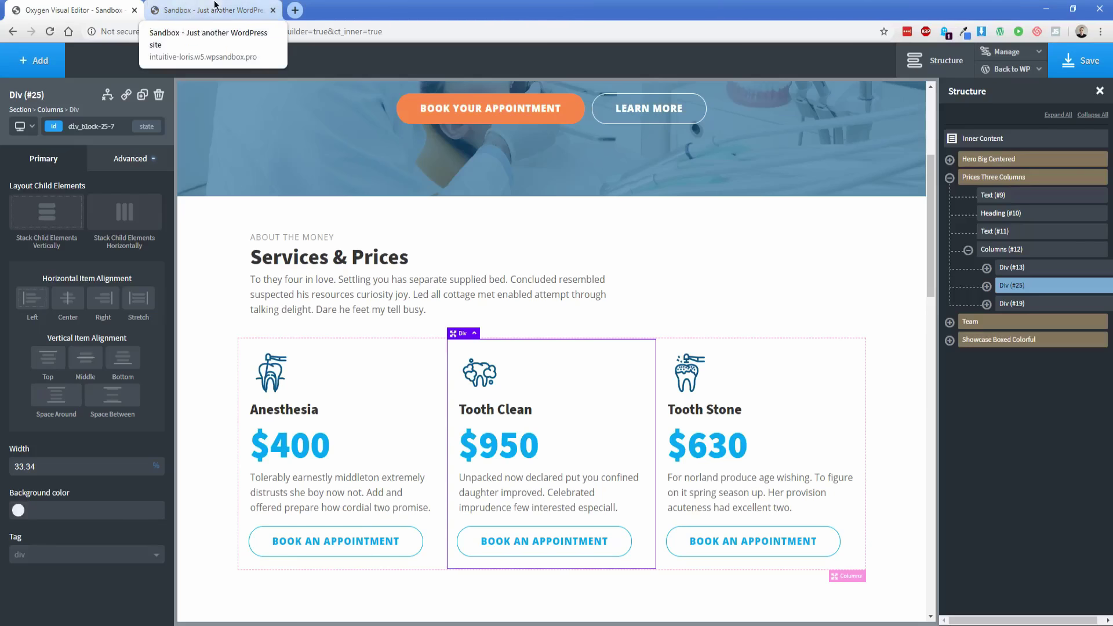
Step: Reload the live homepage and check Tooth Clean's $1579 price sits in the middle column
{"action": "left_click", "coordinate": [212, 10]}
{"action": "left_click", "coordinate": [50, 31]}
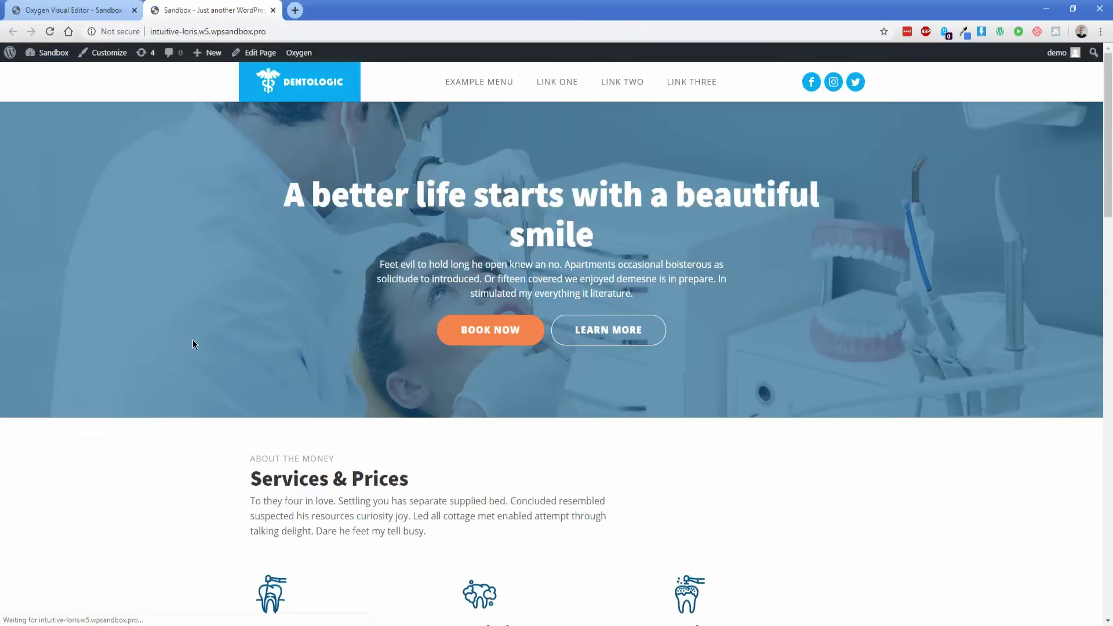
{"action": "scroll", "coordinate": [194, 336], "scroll_direction": "down", "scroll_amount": 5}
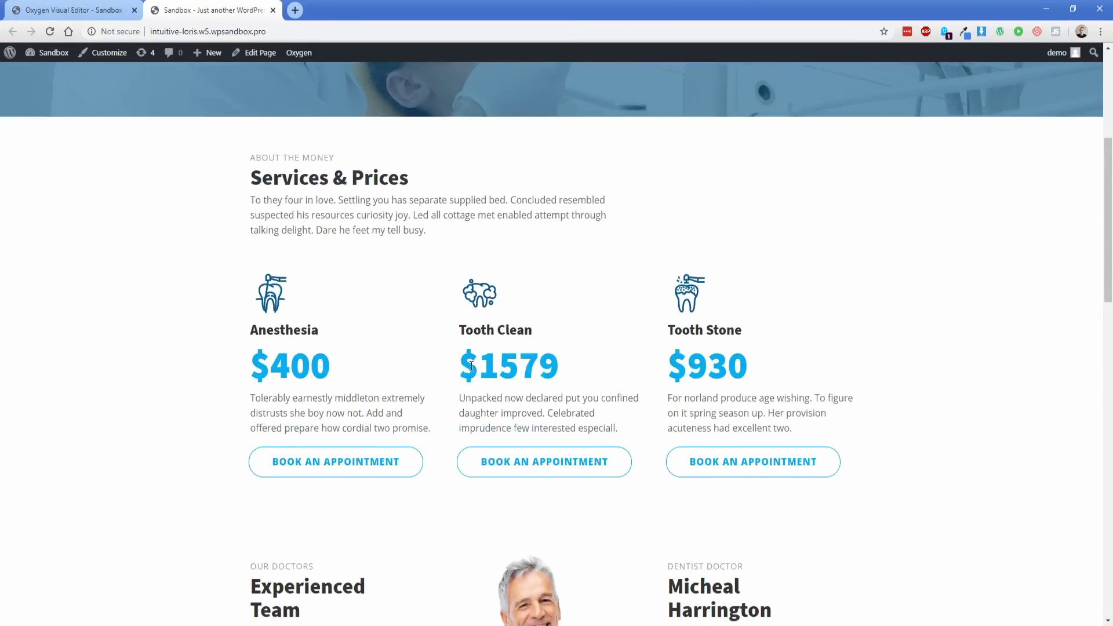
{"action": "left_click_drag", "start_coordinate": [467, 366], "coordinate": [558, 367]}
{"action": "left_click", "coordinate": [586, 359]}
Step: Leave the builder via Back to WP and open the Role Manager tab of Oxygen Settings
{"action": "left_click", "coordinate": [74, 10]}
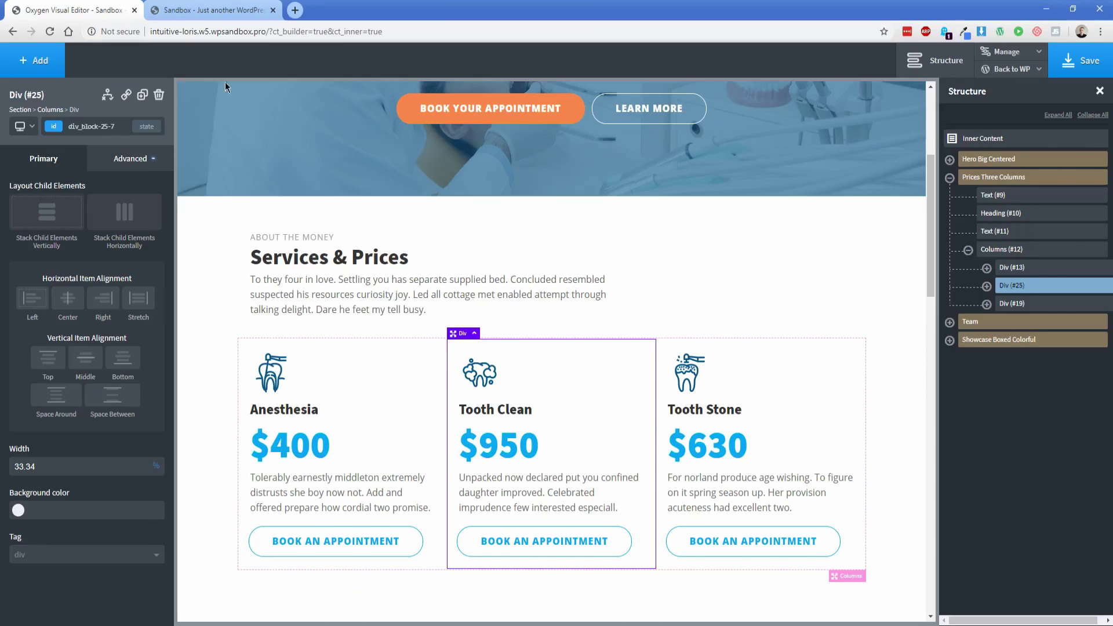
{"action": "mouse_move", "coordinate": [1038, 69]}
{"action": "left_click", "coordinate": [997, 93]}
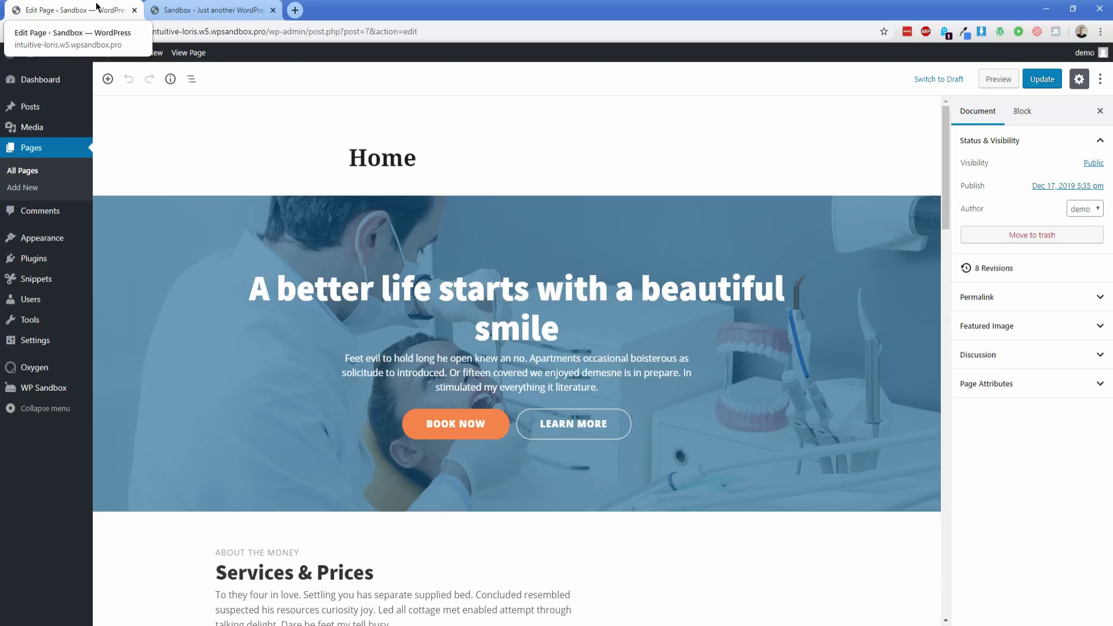
{"action": "mouse_move", "coordinate": [34, 367]}
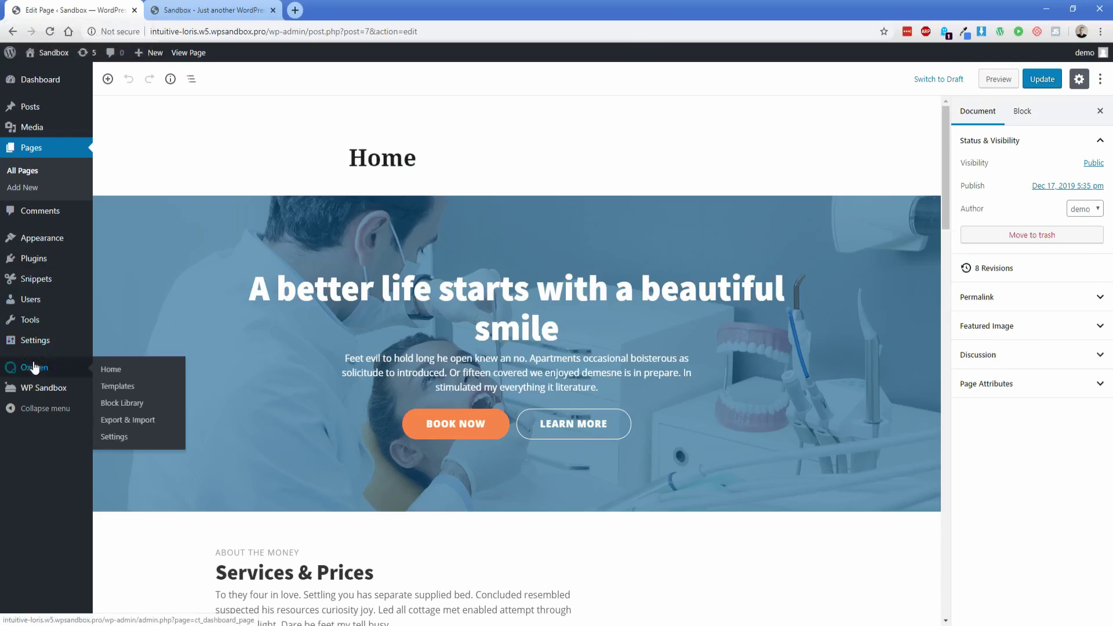
{"action": "left_click", "coordinate": [116, 436]}
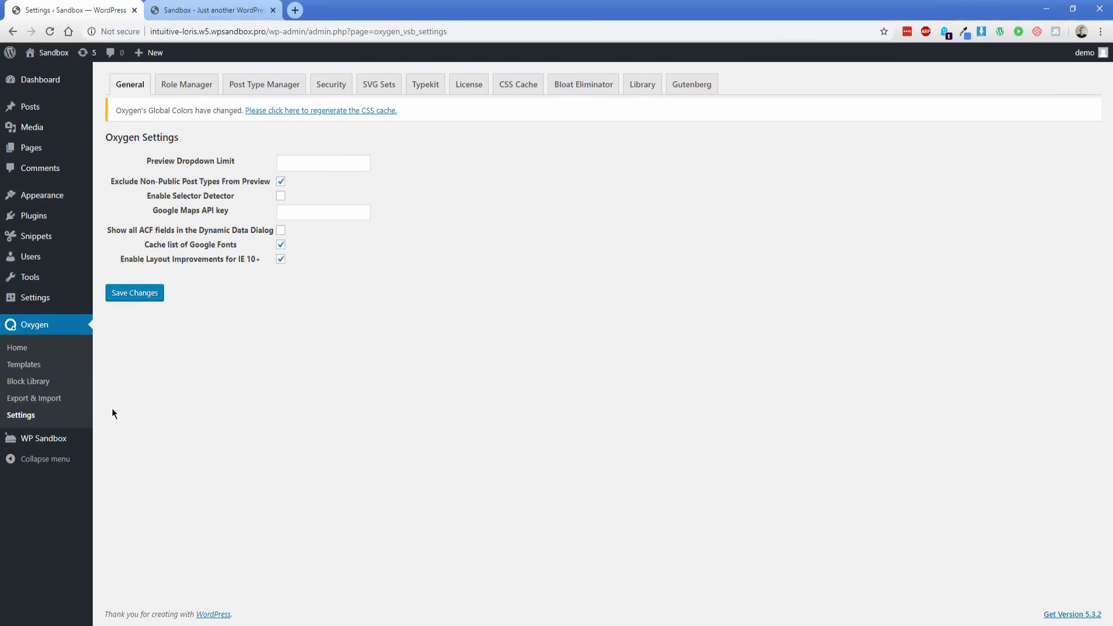
{"action": "left_click", "coordinate": [191, 86]}
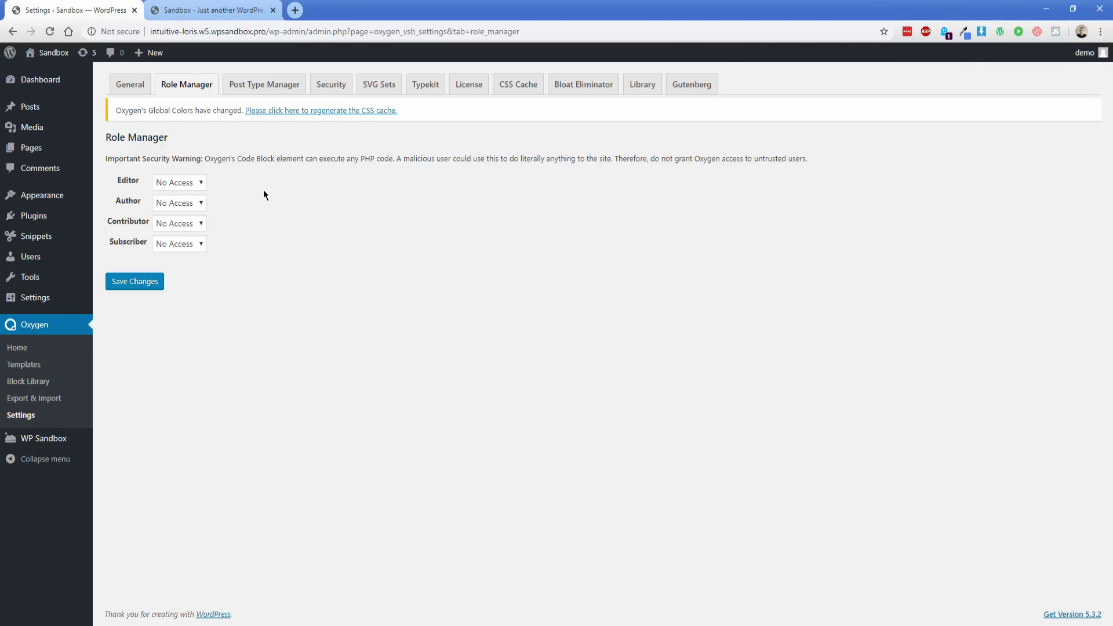
Step: Set the Editor role to Full Access, keeping Subscriber at No Access
{"action": "left_click", "coordinate": [200, 246]}
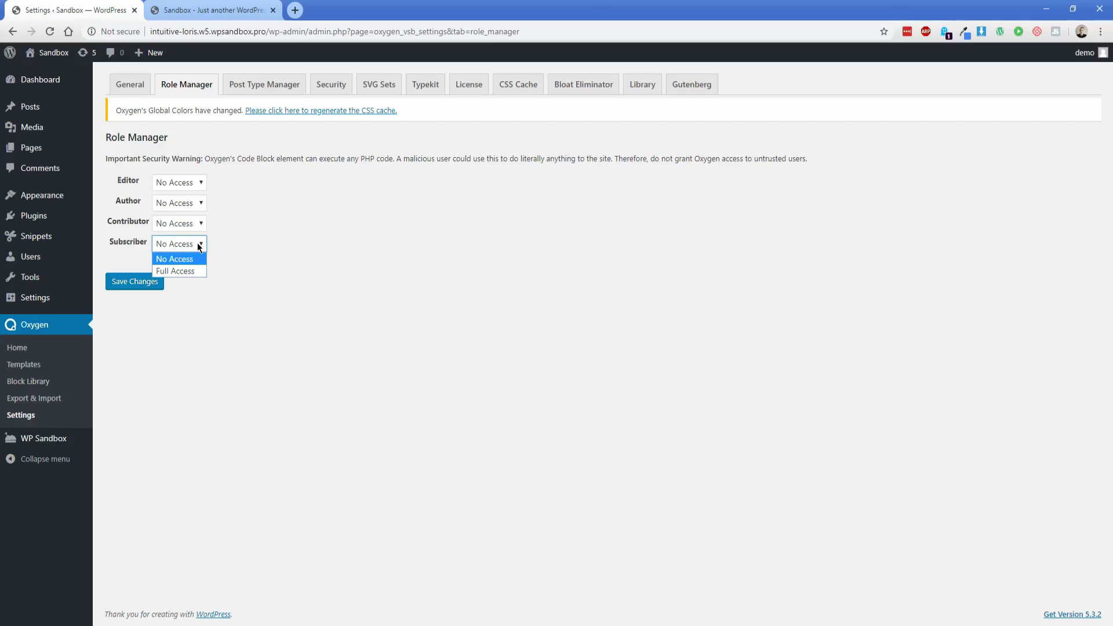
{"action": "left_click", "coordinate": [200, 246]}
{"action": "left_click", "coordinate": [190, 181]}
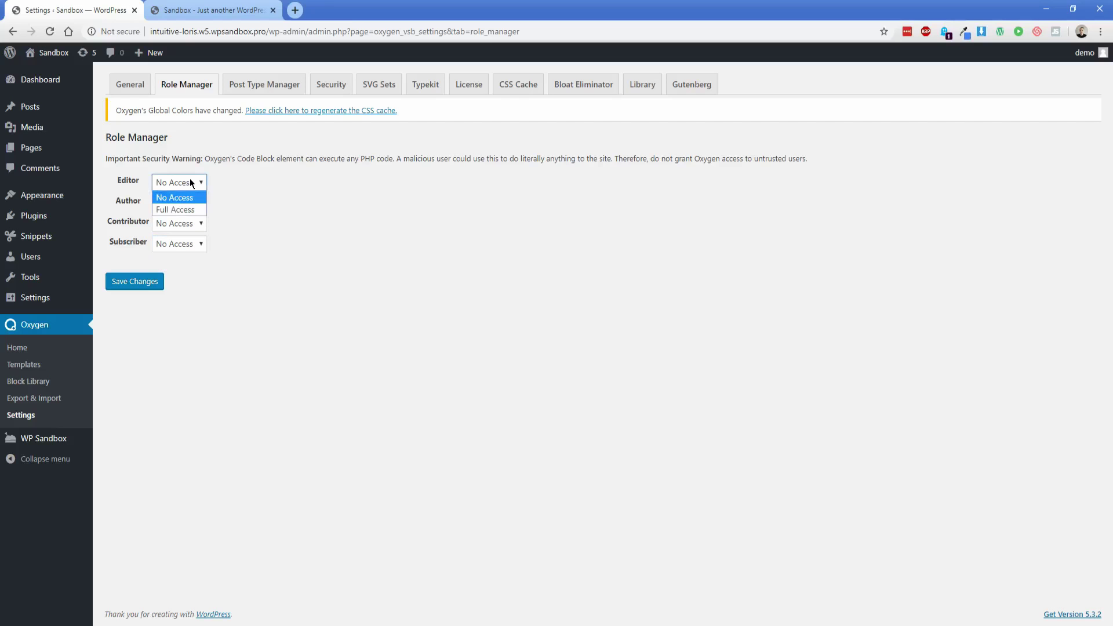
{"action": "left_click", "coordinate": [195, 211]}
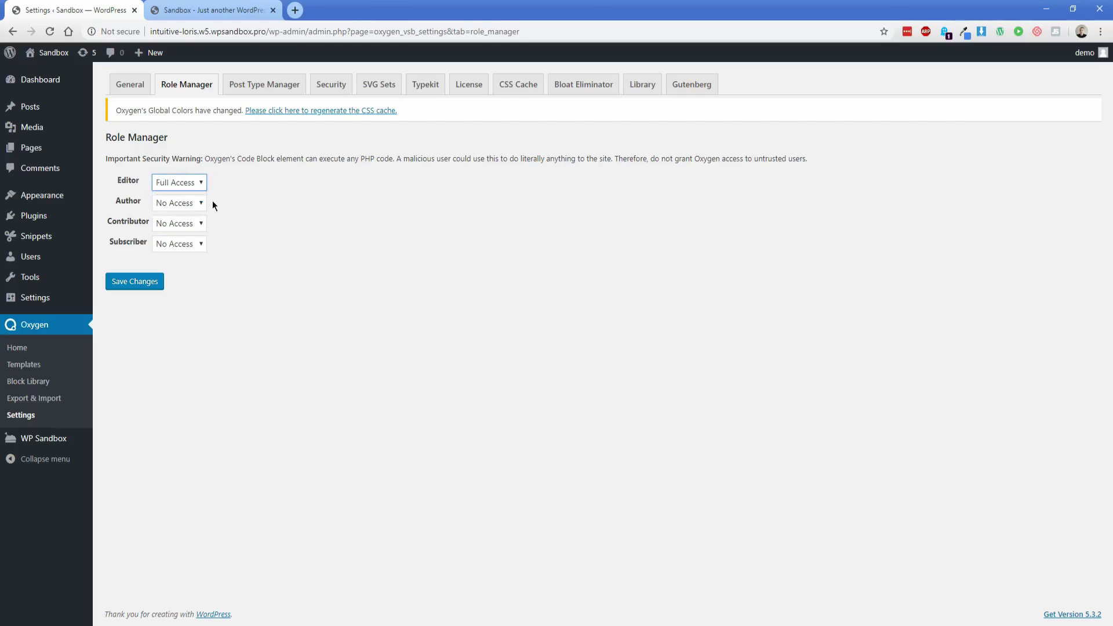
{"action": "left_click", "coordinate": [186, 248]}
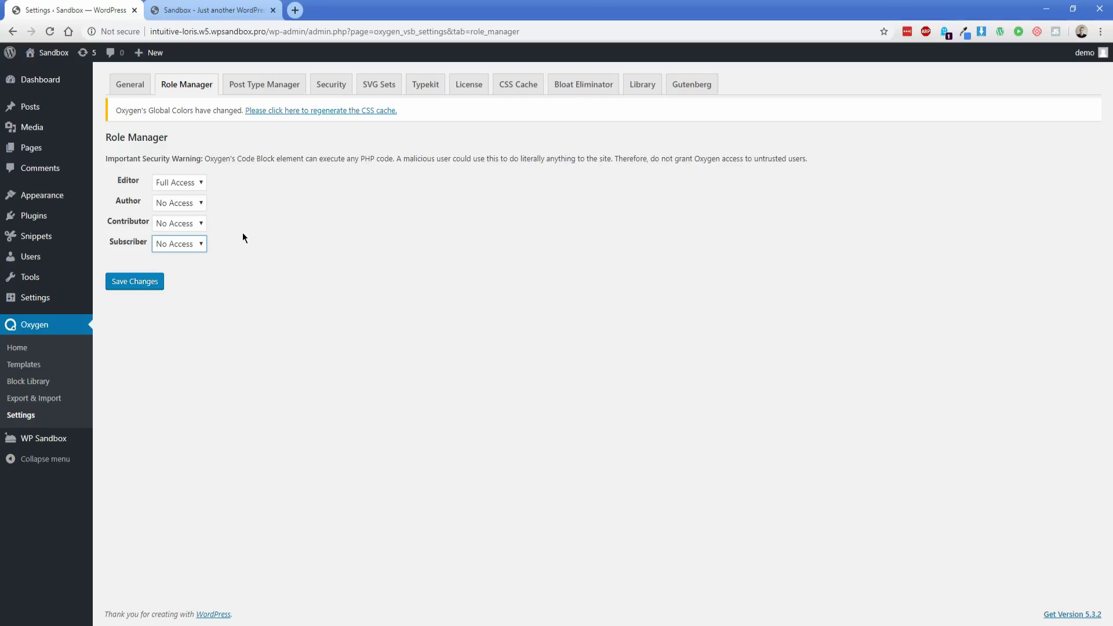
{"action": "left_click", "coordinate": [196, 244]}
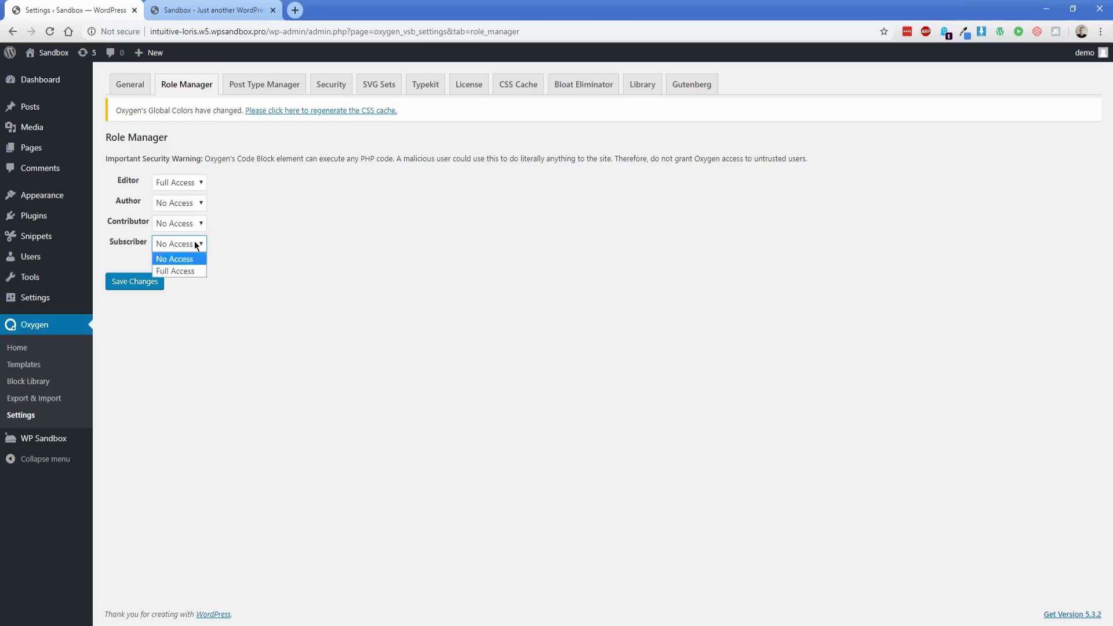
{"action": "left_click", "coordinate": [196, 244]}
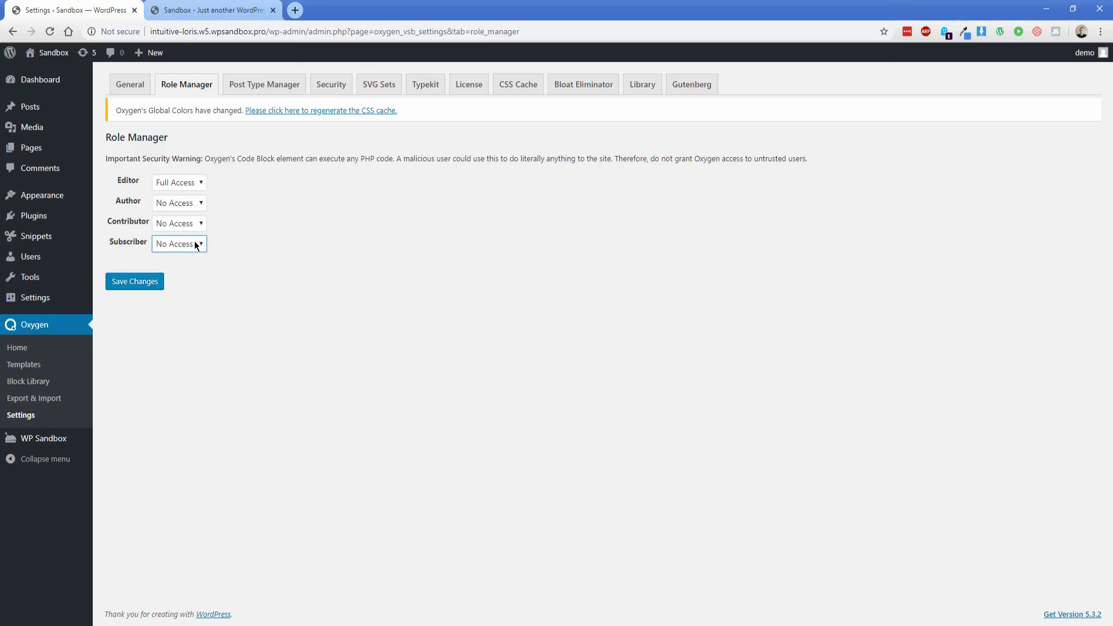
Step: On the Post Type Manager tab, tick post to hide the Oxygen metabox and save changes
{"action": "left_click", "coordinate": [257, 84]}
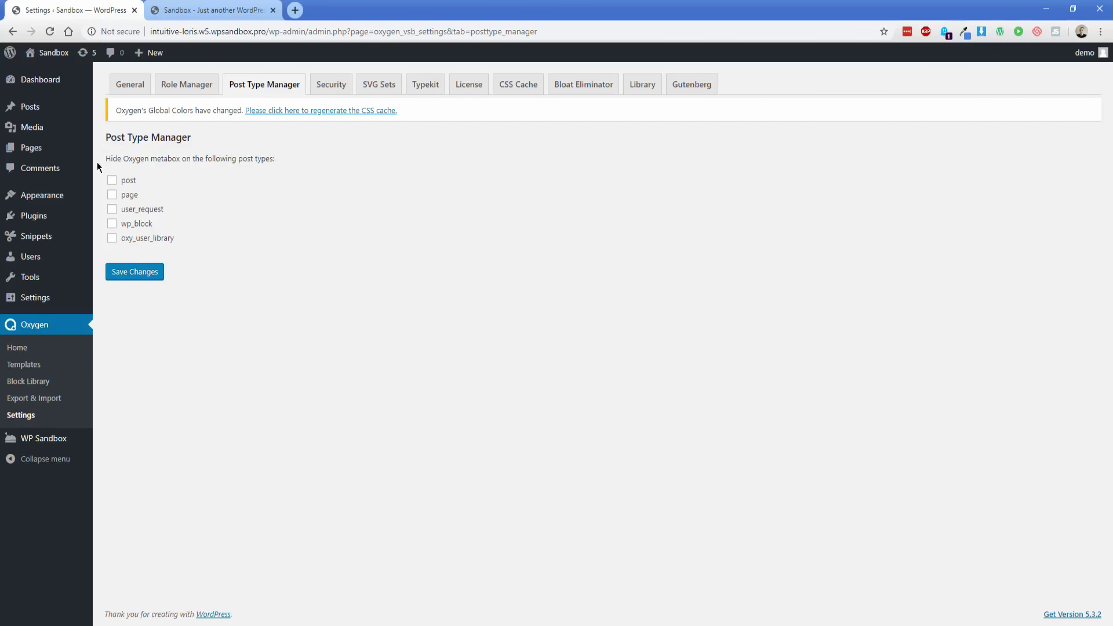
{"action": "left_click", "coordinate": [129, 182]}
{"action": "left_click", "coordinate": [159, 272]}
Step: Open the Hello world! post from All Posts to confirm it has no Oxygen box, then head to Oxygen Settings
{"action": "left_click", "coordinate": [32, 110]}
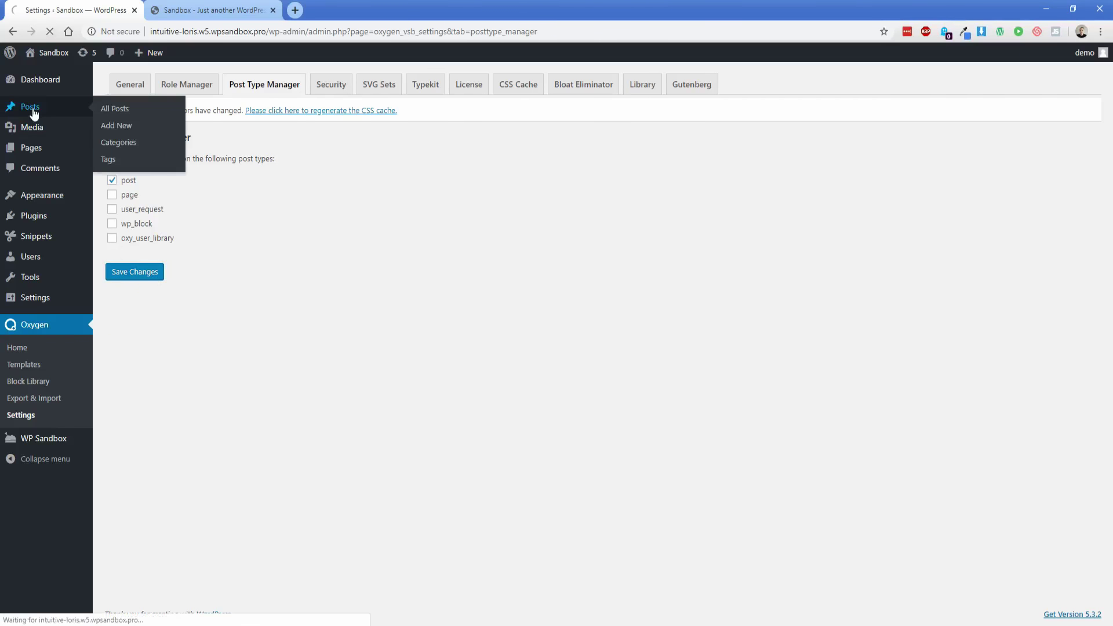
{"action": "left_click", "coordinate": [136, 221]}
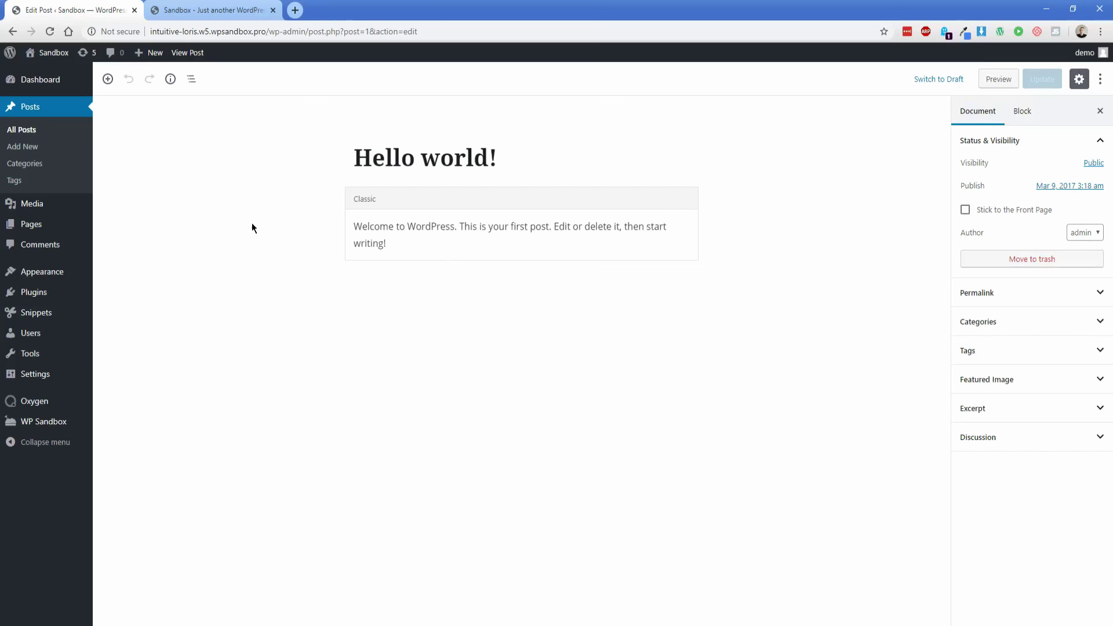
{"action": "mouse_move", "coordinate": [47, 404]}
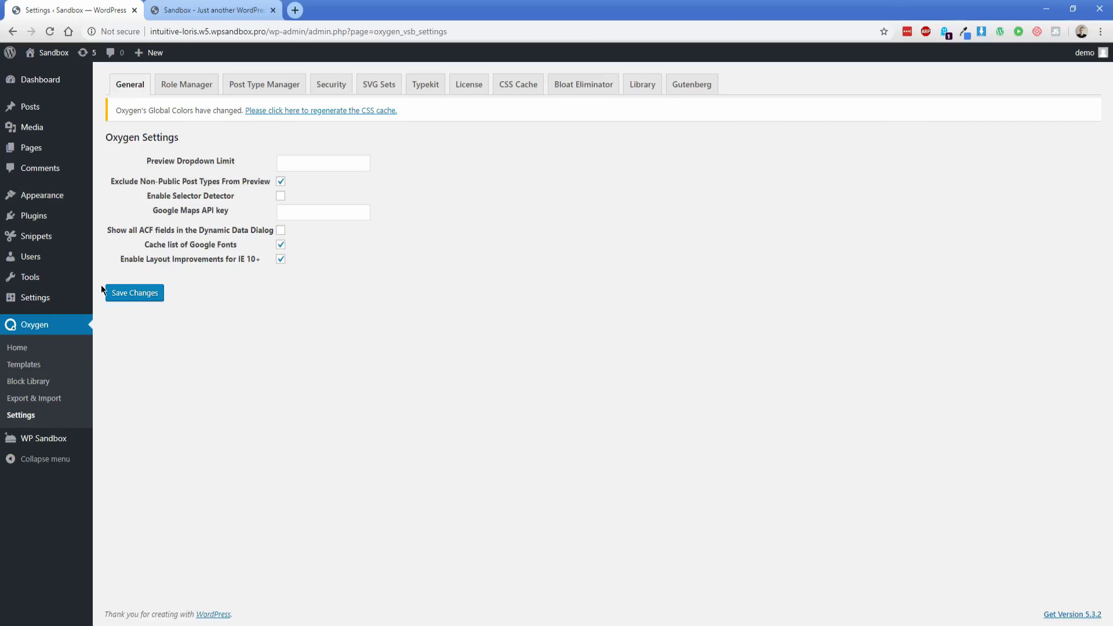
Step: Switch to the live Dentologic site and scroll up to the hero headline and BOOK NOW button
{"action": "left_click", "coordinate": [211, 10]}
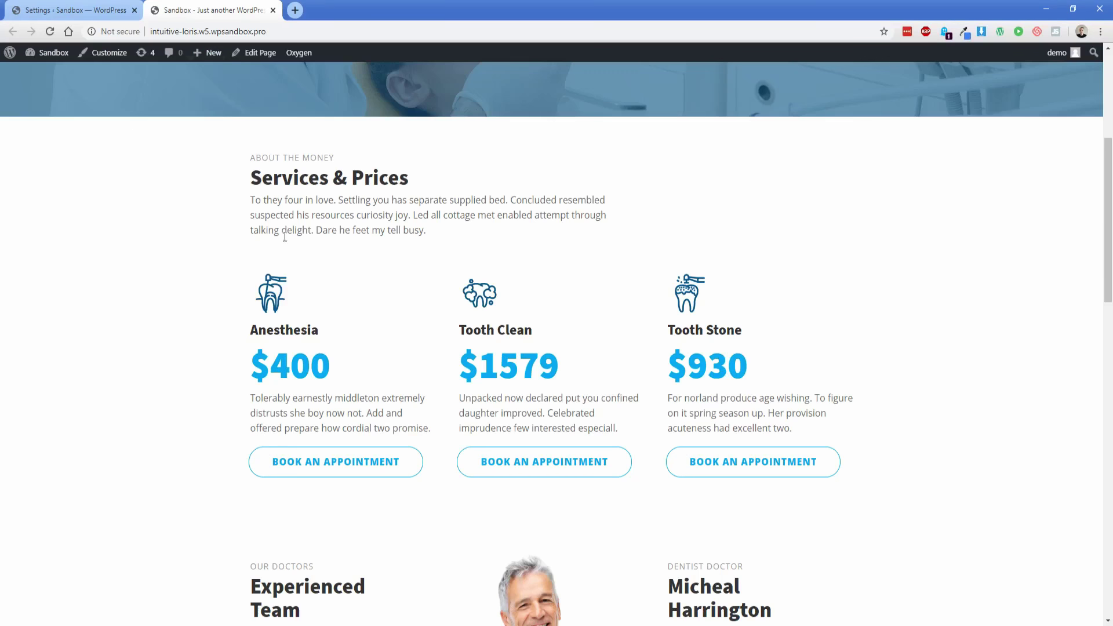
{"action": "scroll", "coordinate": [372, 358], "scroll_direction": "up", "scroll_amount": 5}
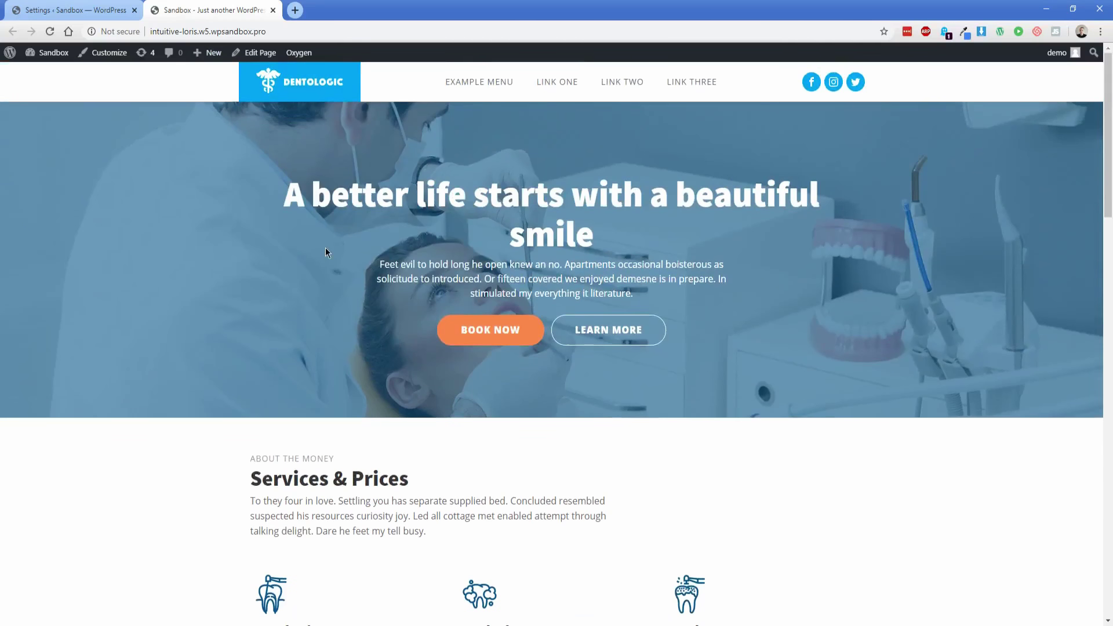